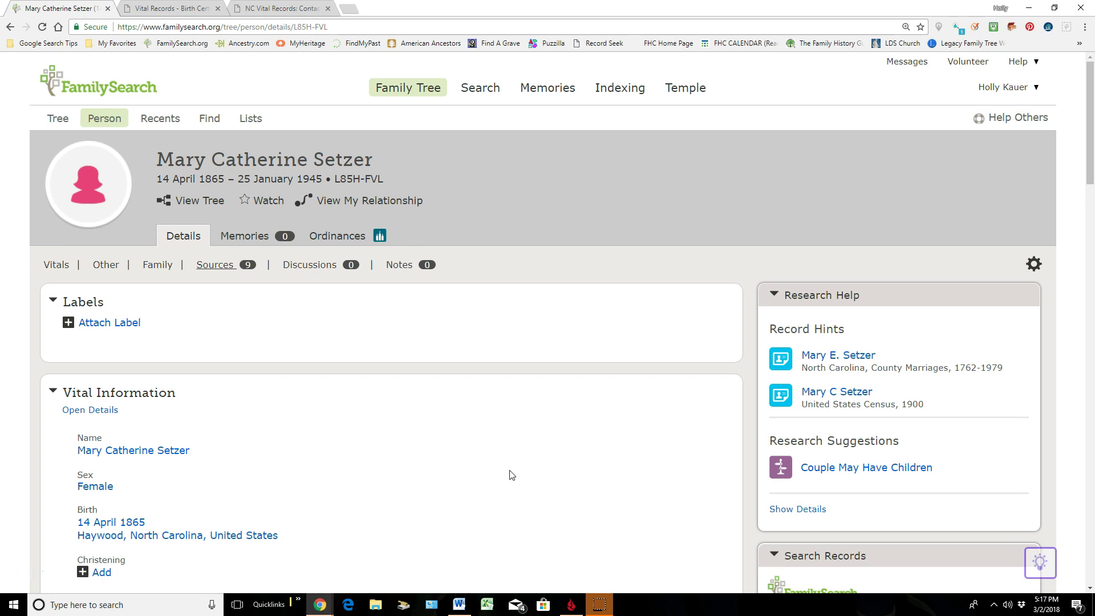
# - Scroll down and back up through the person's Details page
pyautogui.scroll(-5, 457, 361)
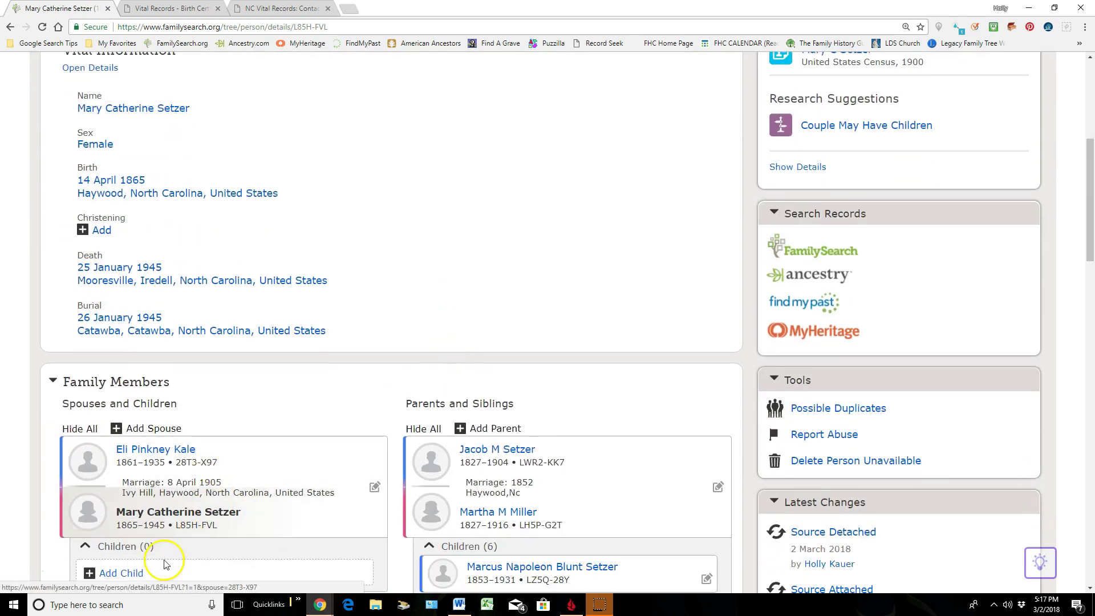
pyautogui.scroll(-1, 128, 562)
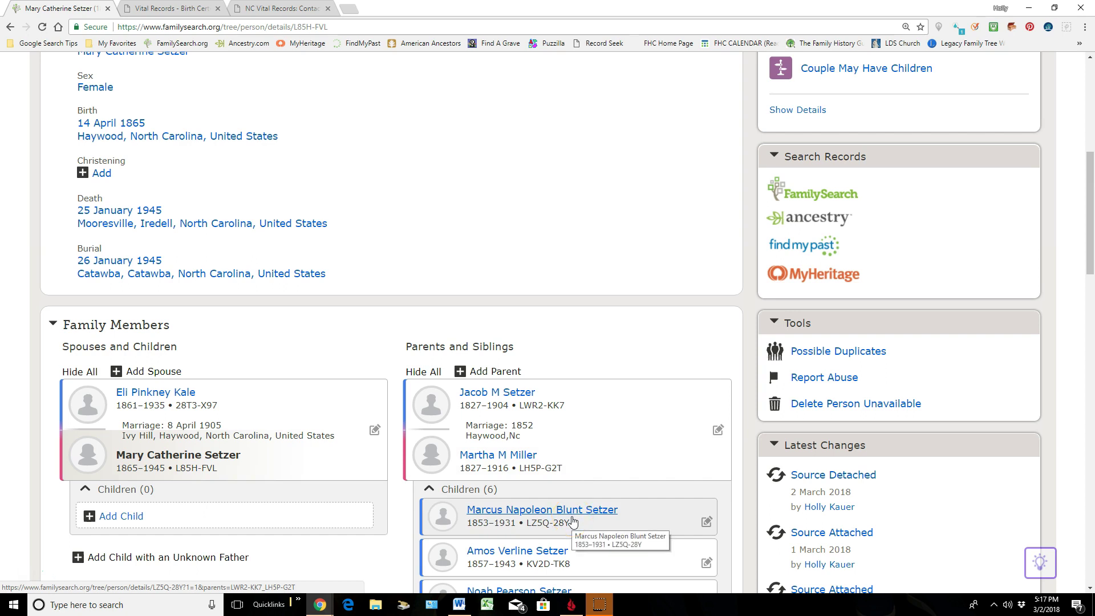
pyautogui.scroll(-9, 572, 521)
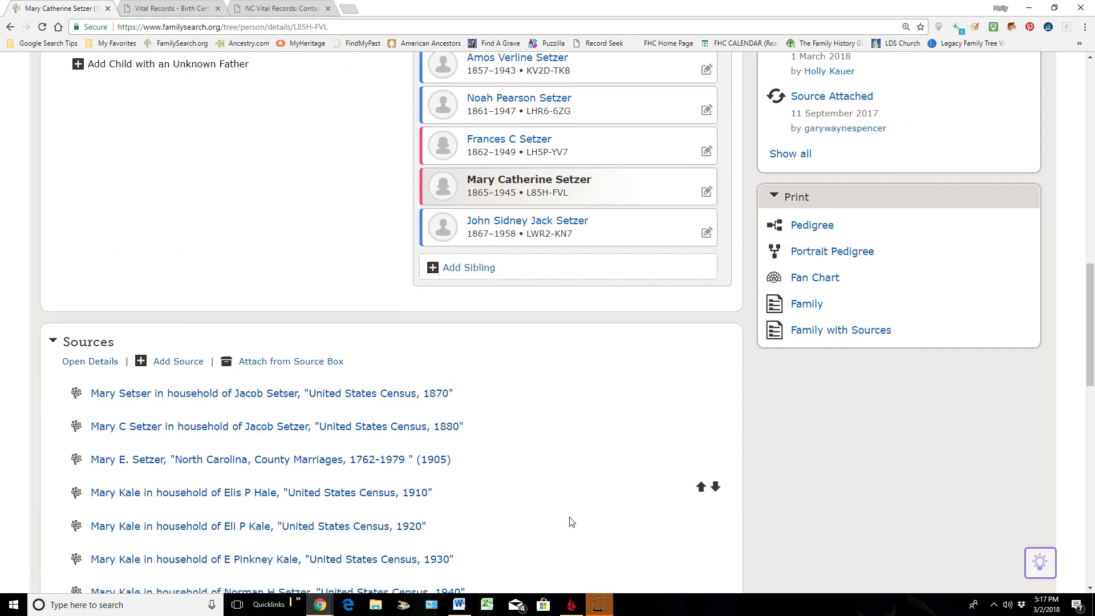
pyautogui.scroll(-2, 571, 521)
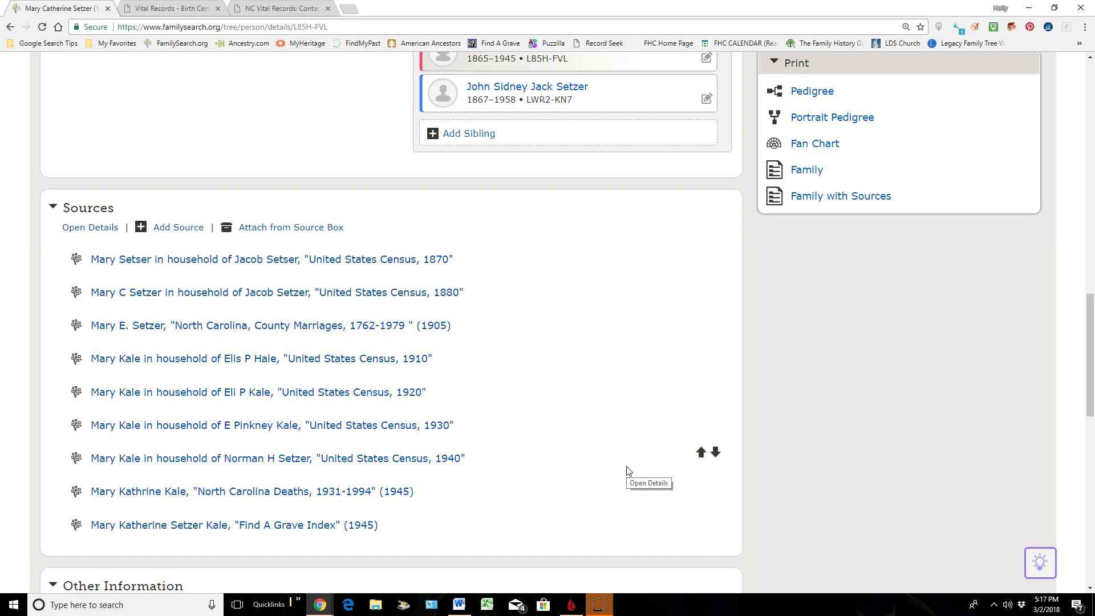
pyautogui.scroll(5, 627, 470)
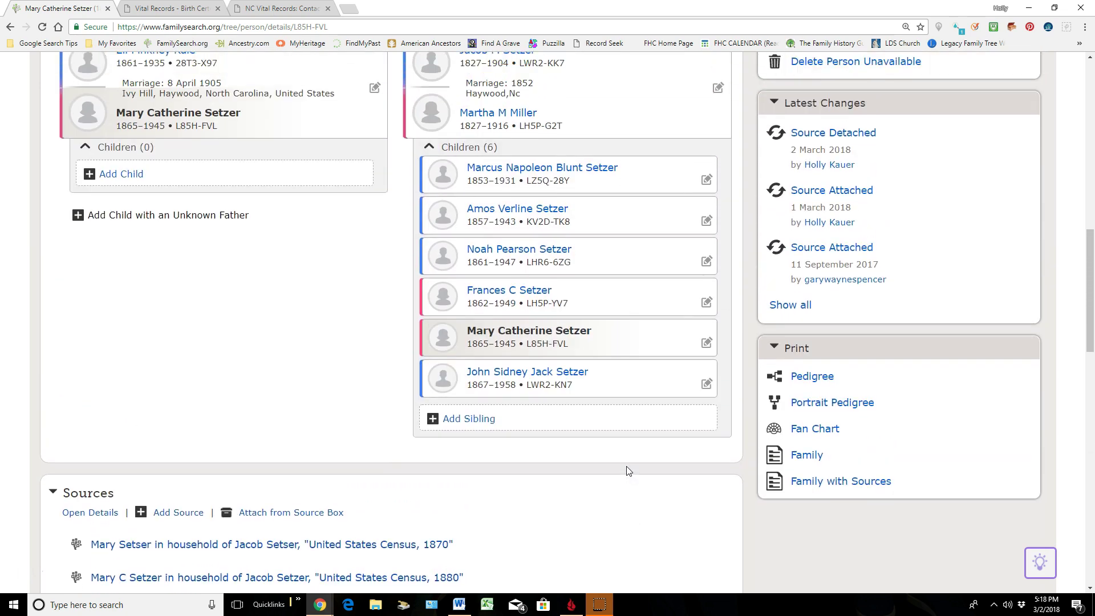
pyautogui.scroll(3, 628, 470)
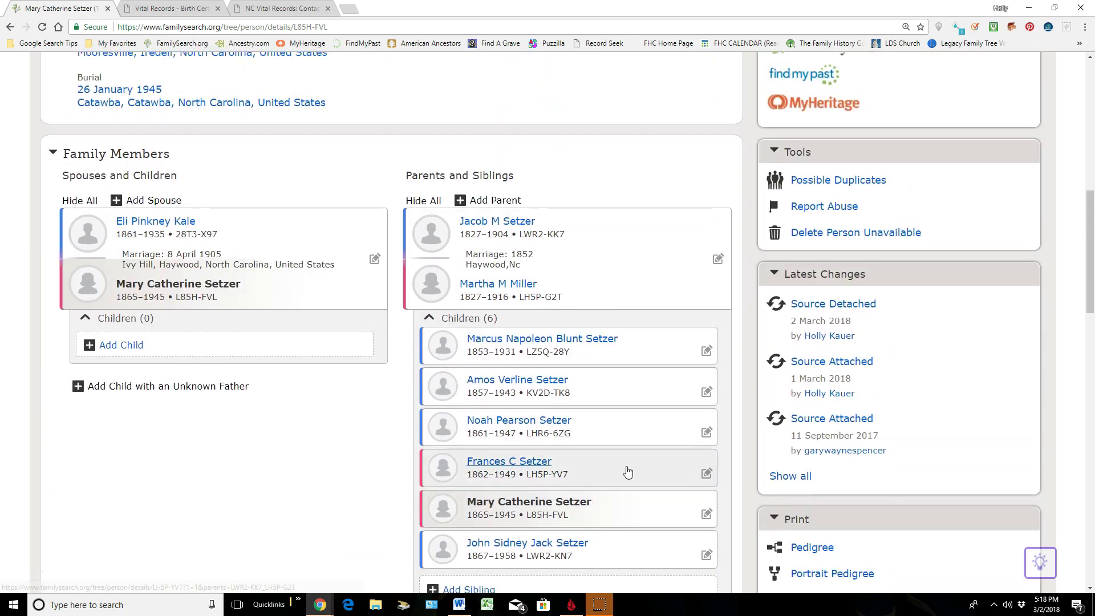
pyautogui.scroll(5, 628, 471)
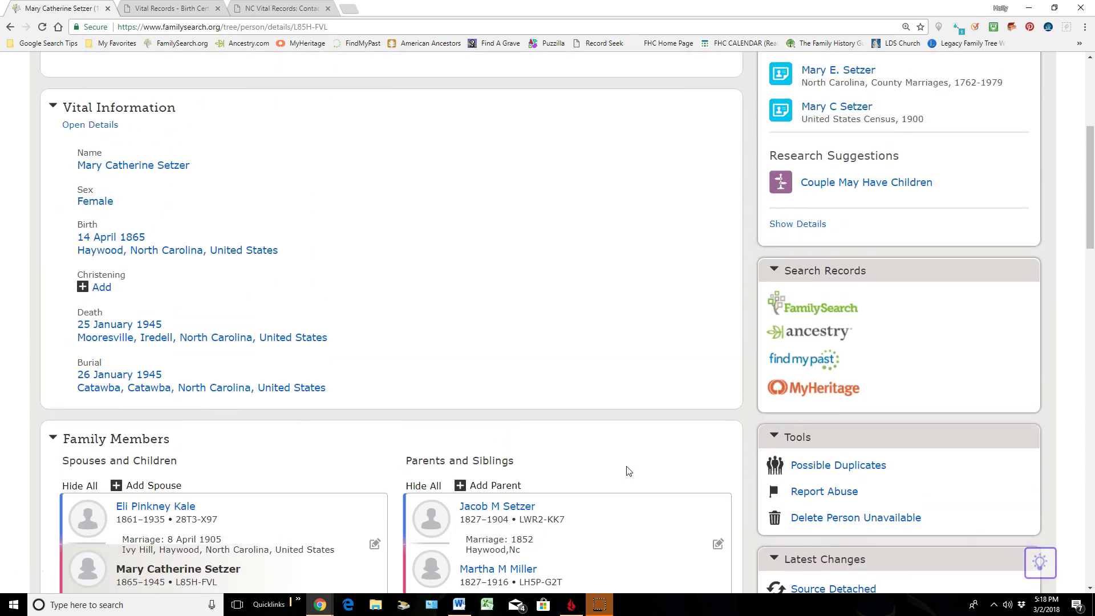
pyautogui.scroll(1, 627, 470)
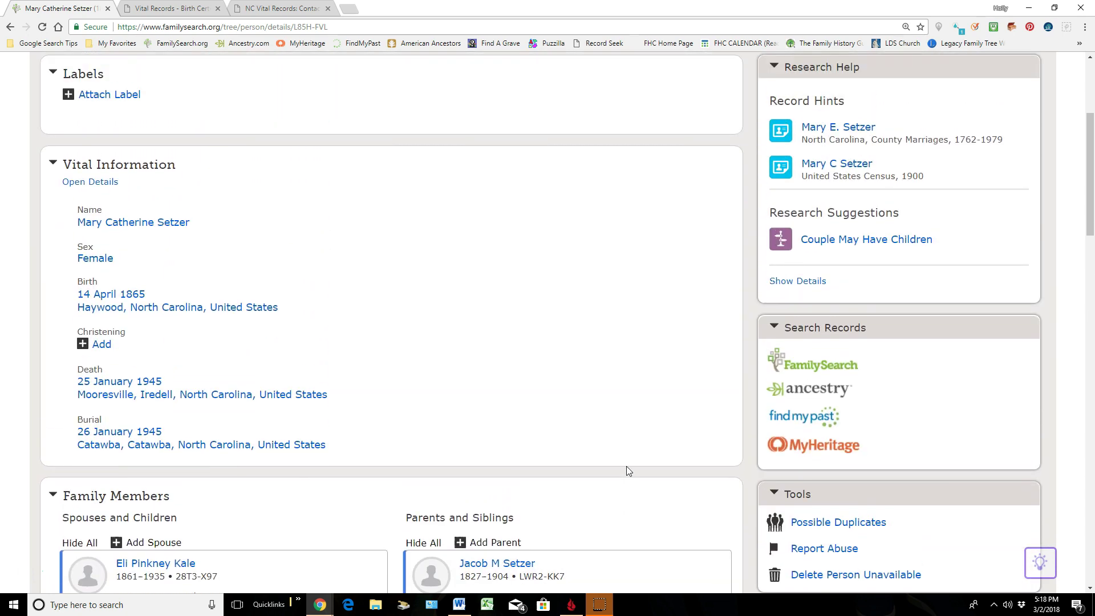
pyautogui.scroll(3, 626, 470)
# - Jump to the Sources section listing nine sources, from the 1870 Census to the 1945 Find A Grave entry
pyautogui.click(912, 253)
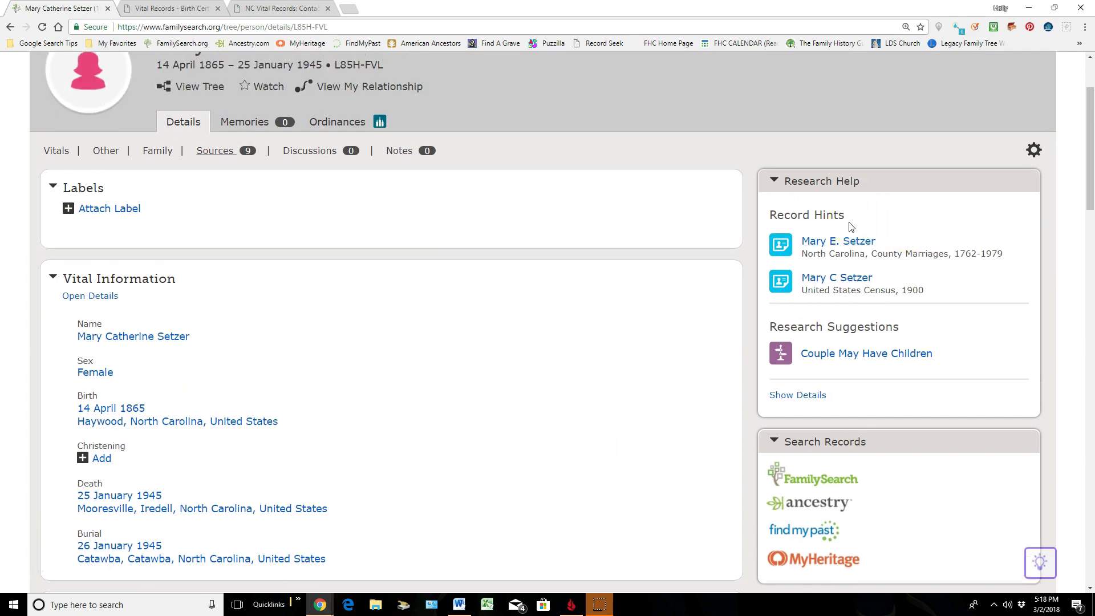
pyautogui.click(849, 239)
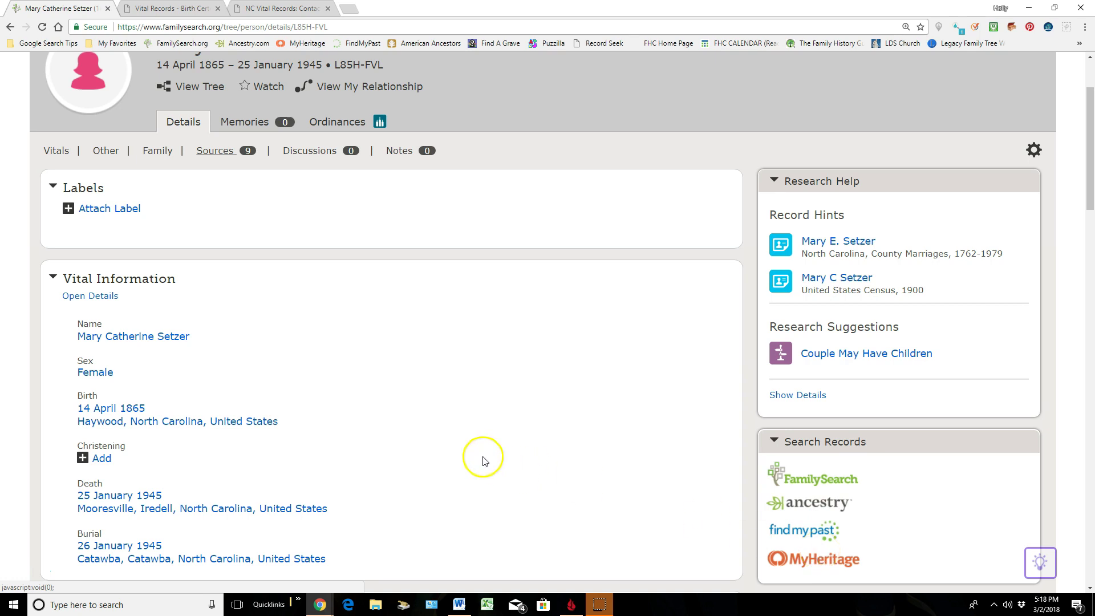
pyautogui.scroll(2, 439, 352)
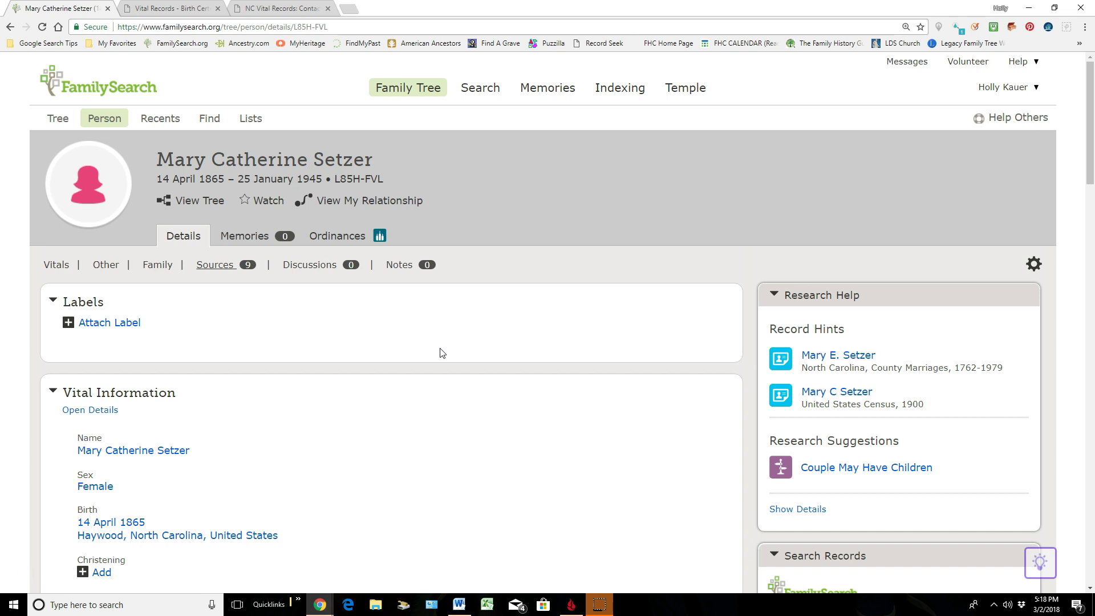
pyautogui.click(443, 349)
pyautogui.click(222, 272)
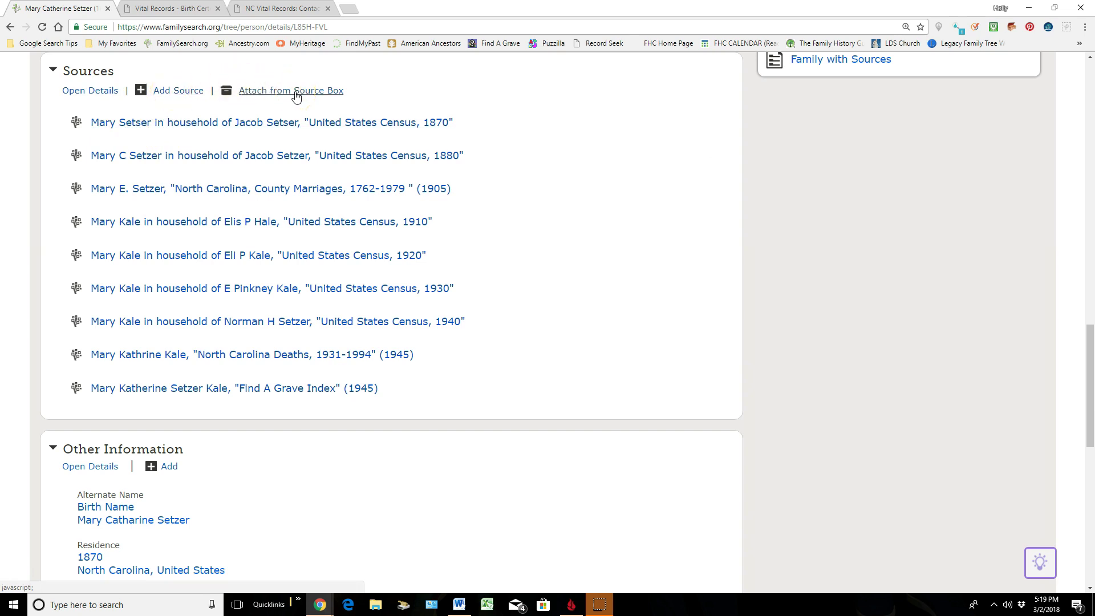
# - Add a source titled for her 1945 North Carolina Death Certificate, set to Add a Memory
pyautogui.click(187, 91)
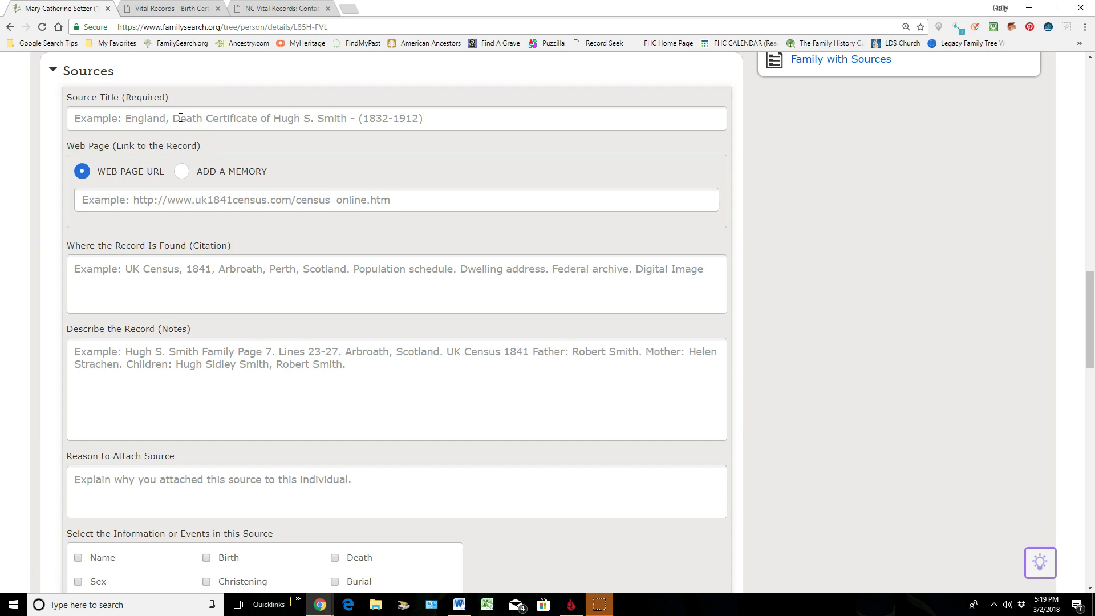
pyautogui.click(180, 117)
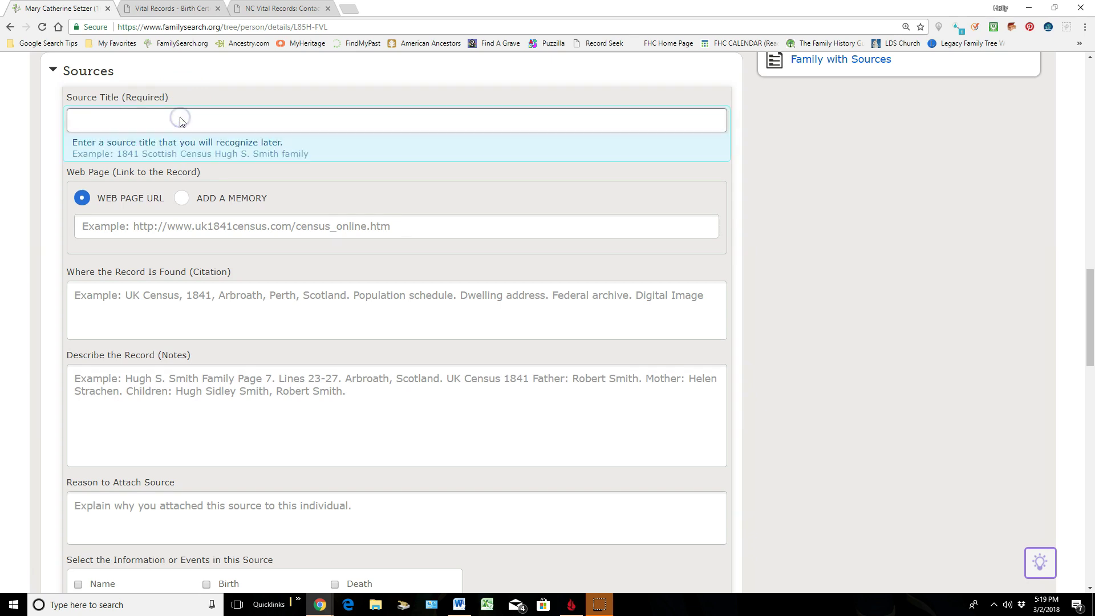
pyautogui.write('Mary Catherine Kale, "North Carolina Death Certificate" (1945)')
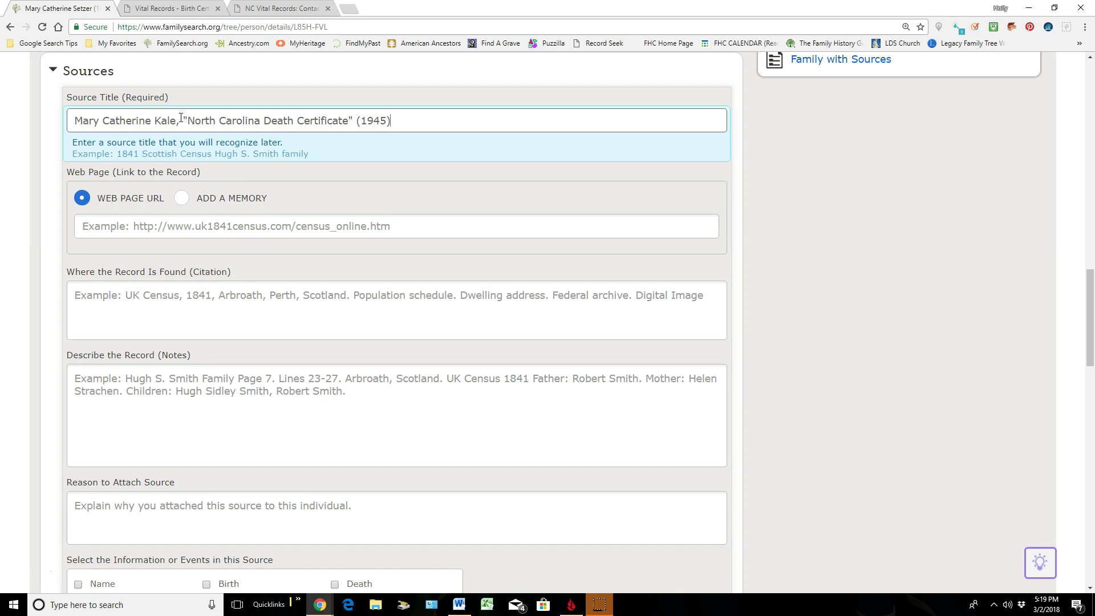
pyautogui.click(180, 118)
pyautogui.click(162, 128)
pyautogui.click(182, 199)
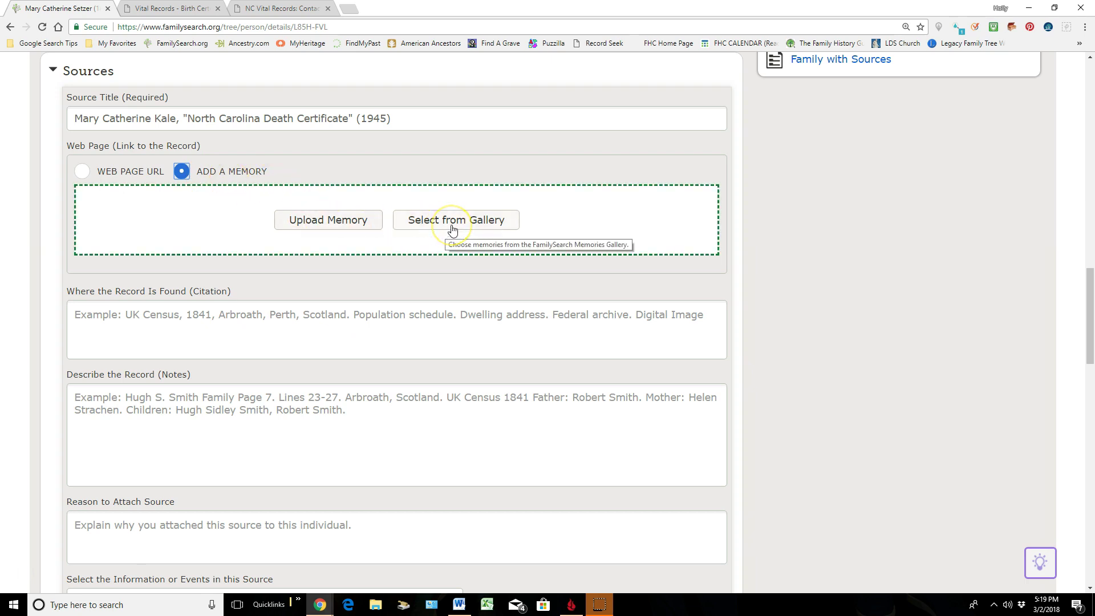
# - Browse the Upload Memory file picker to Dropbox's Family History Files & Images folder
pyautogui.click(323, 223)
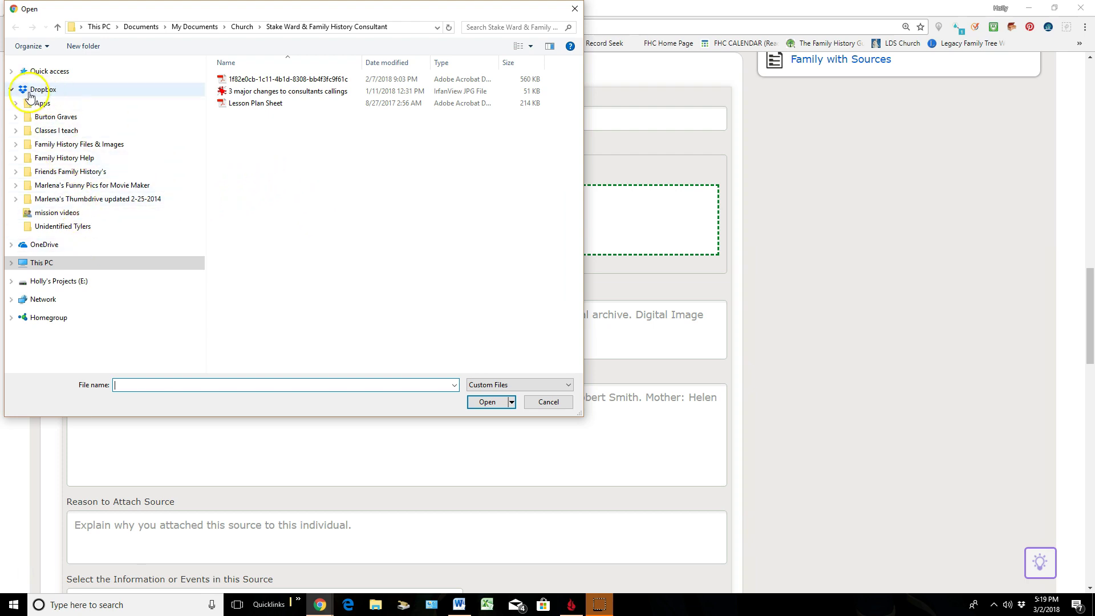
pyautogui.click(11, 90)
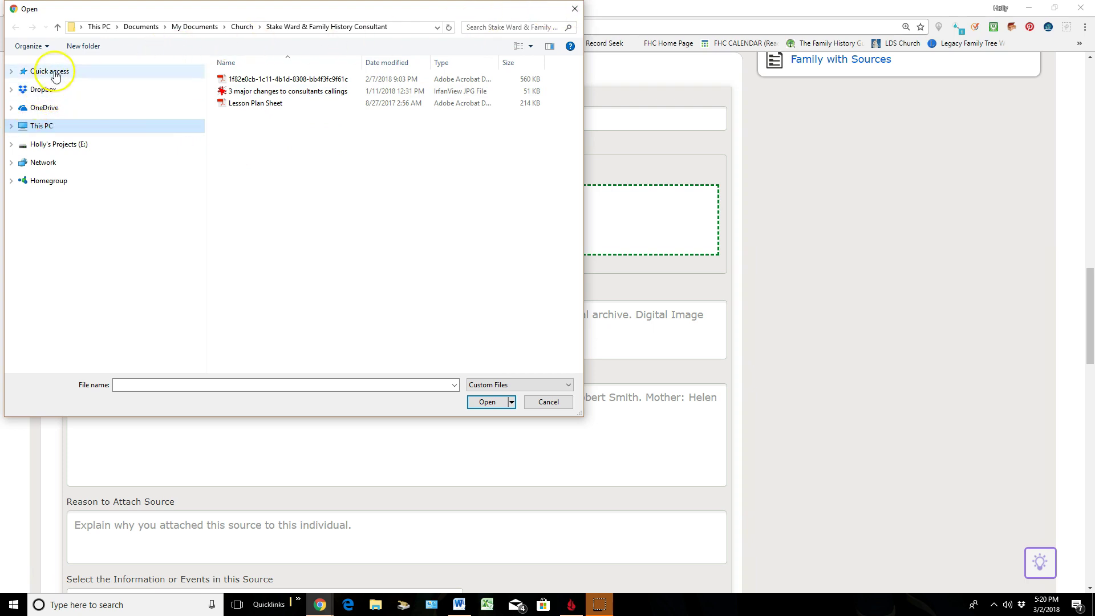
pyautogui.click(55, 92)
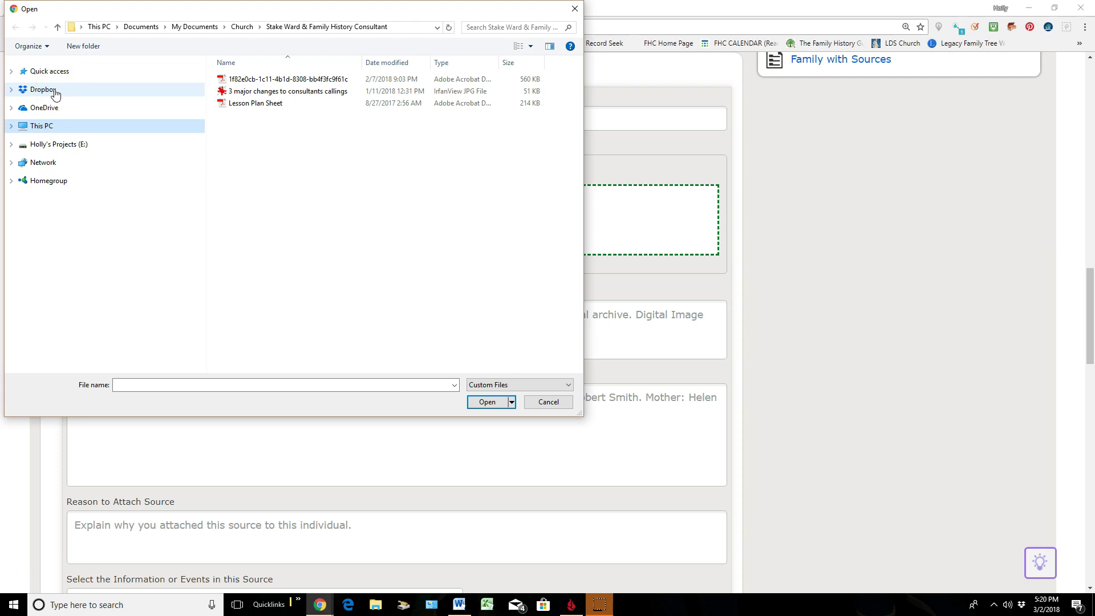
pyautogui.click(56, 93)
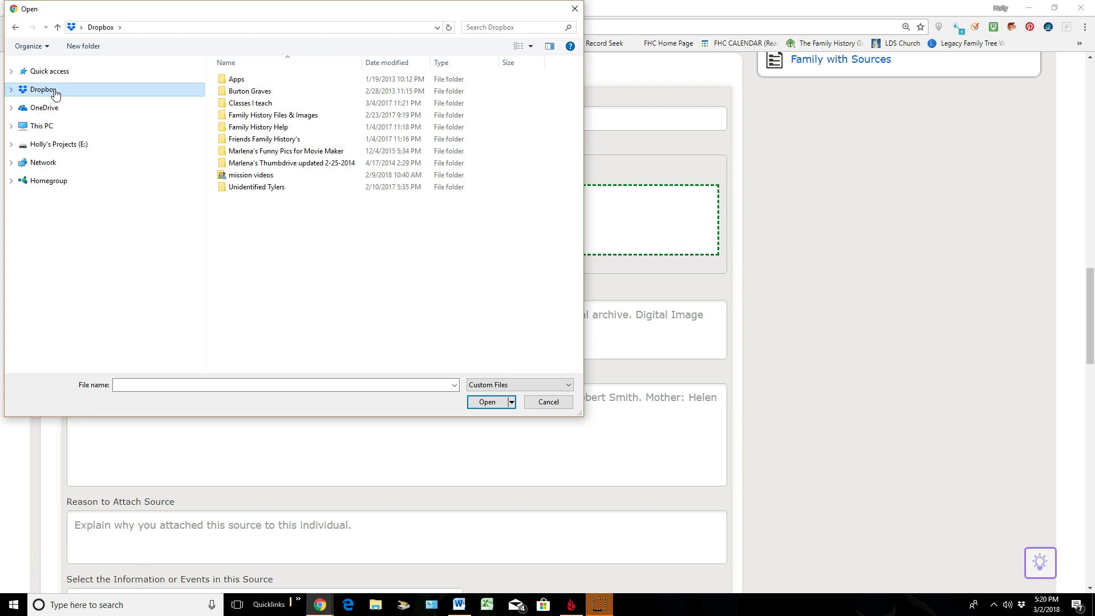
pyautogui.doubleClick(230, 116)
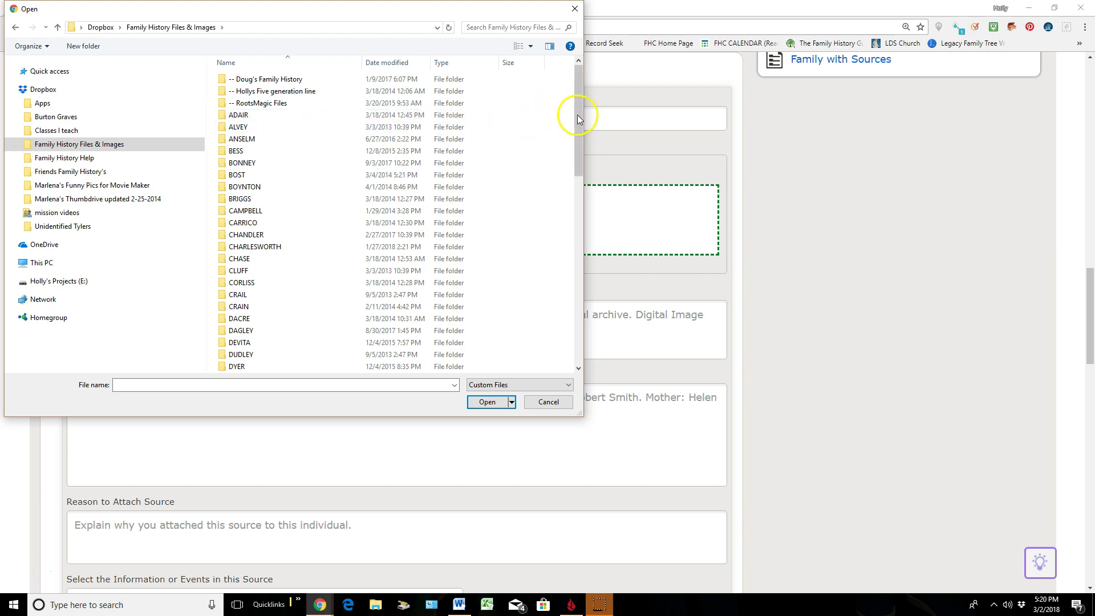
pyautogui.moveTo(576, 114); pyautogui.dragTo(577, 200)
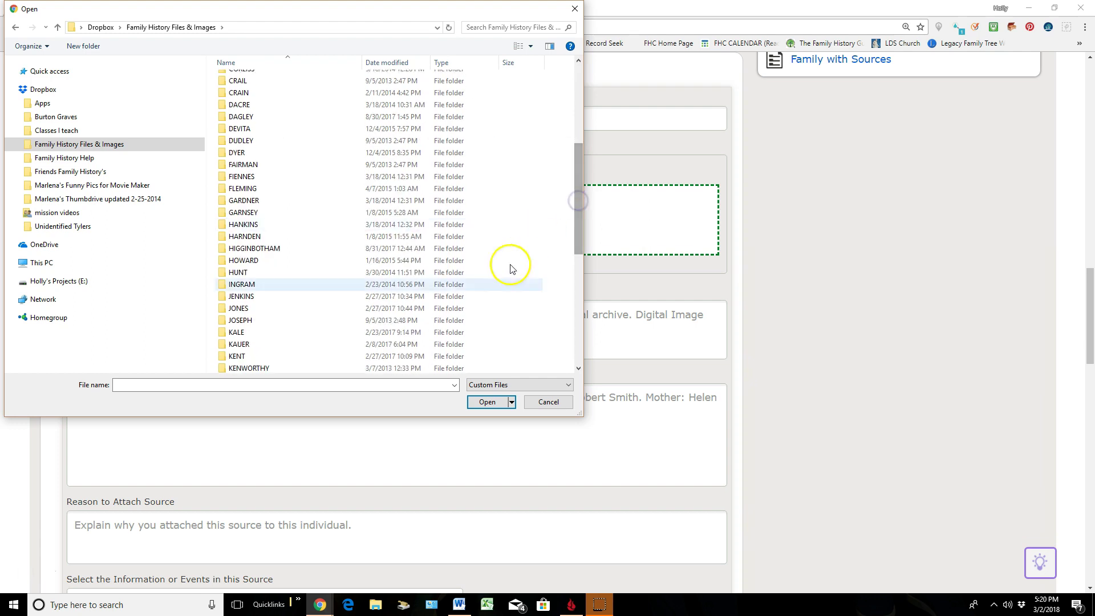
# - Choose the Death Cert. image from the KALE folder as the file to upload
pyautogui.doubleClick(242, 334)
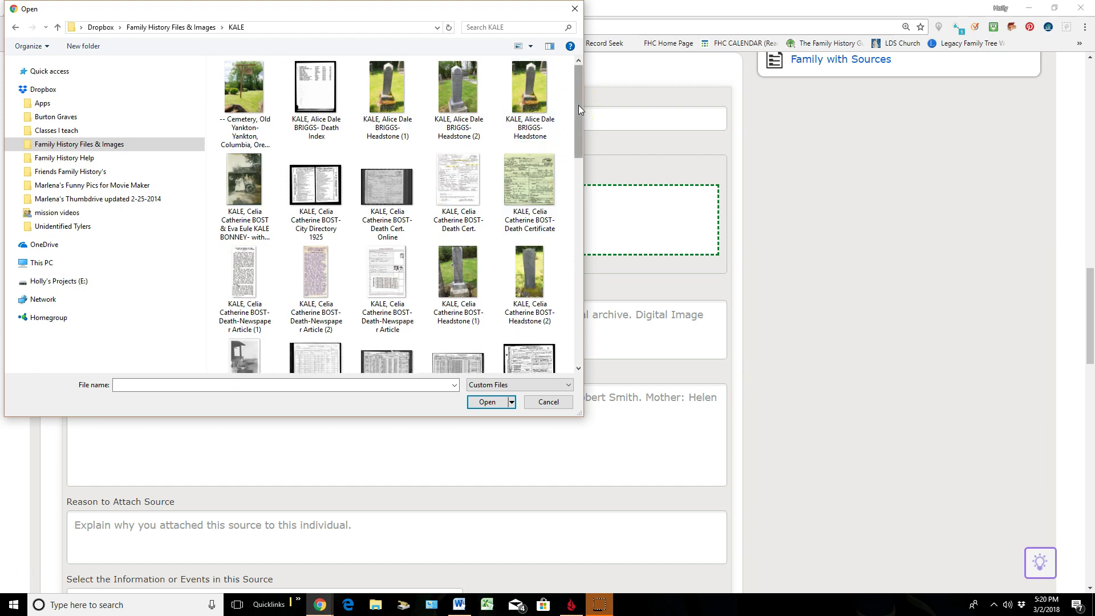
pyautogui.moveTo(578, 105); pyautogui.dragTo(579, 187)
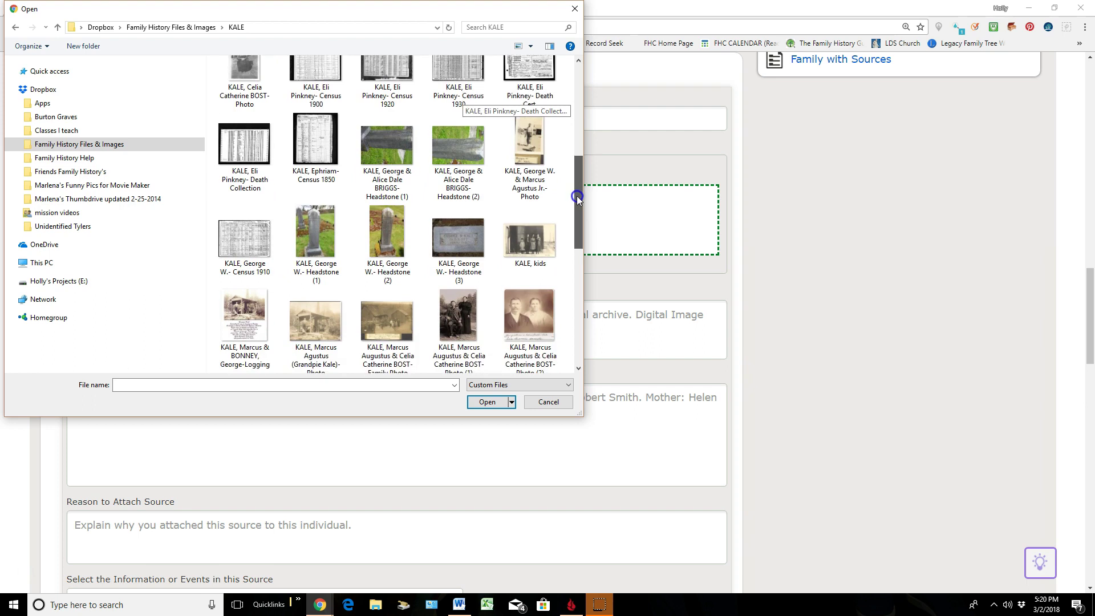
pyautogui.moveTo(576, 196); pyautogui.dragTo(563, 277)
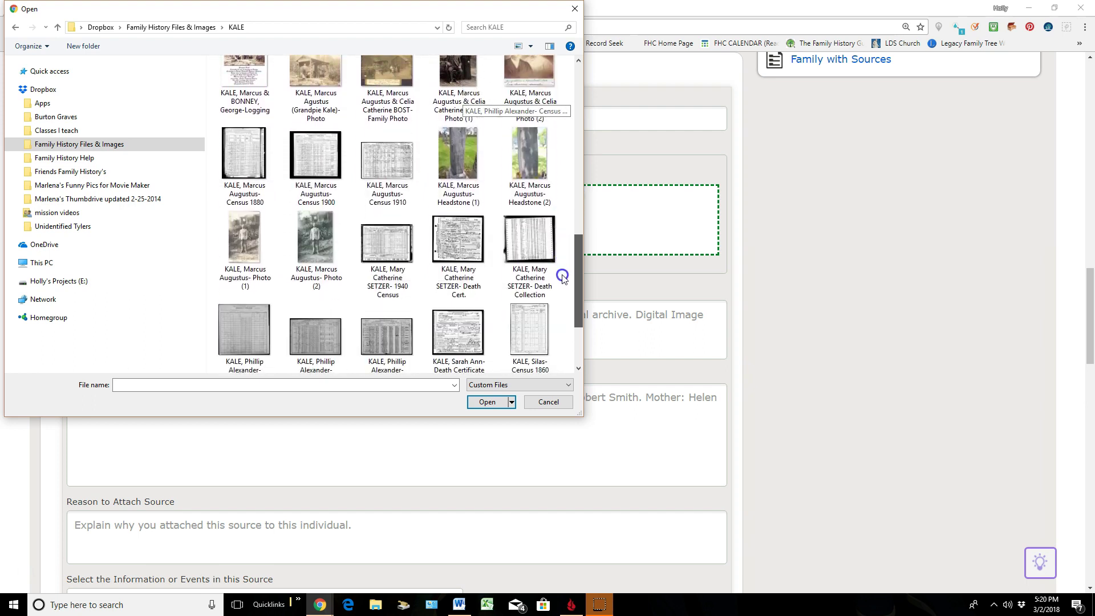
pyautogui.click(456, 246)
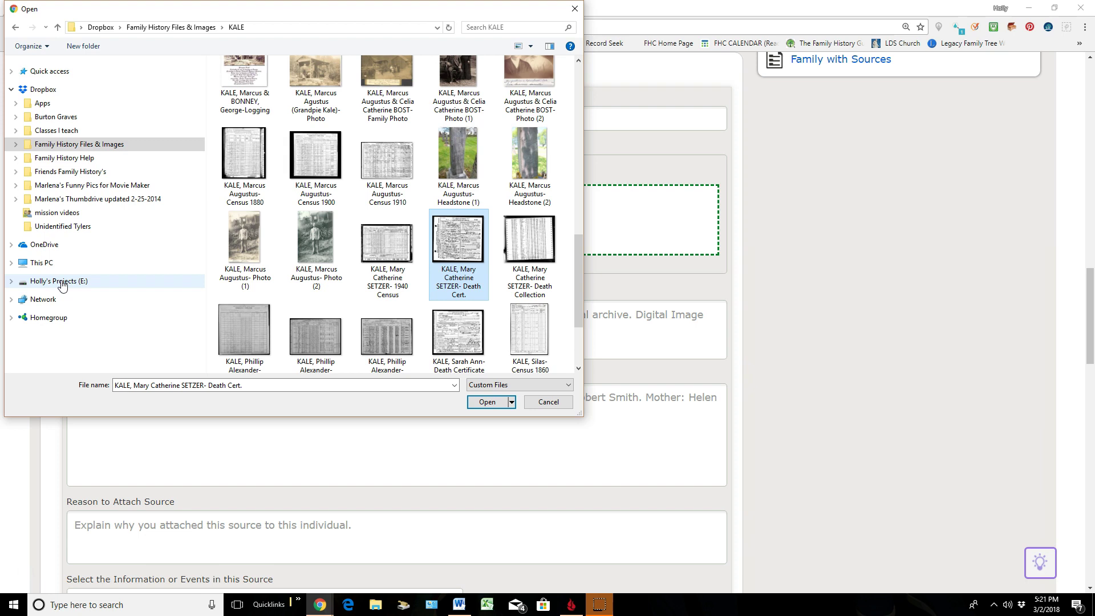
pyautogui.click(63, 281)
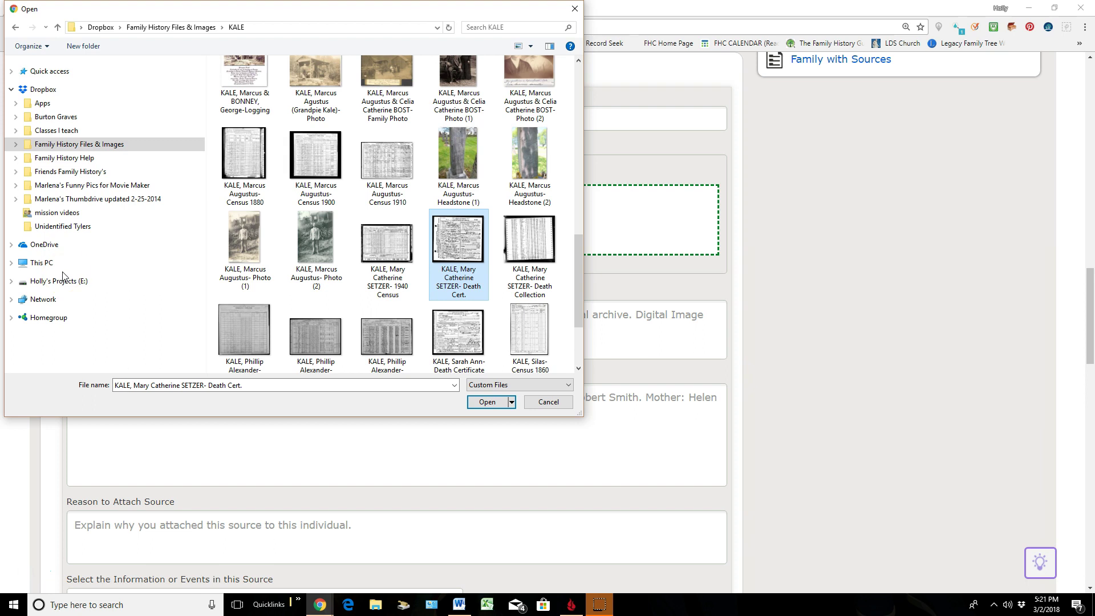
pyautogui.click(100, 265)
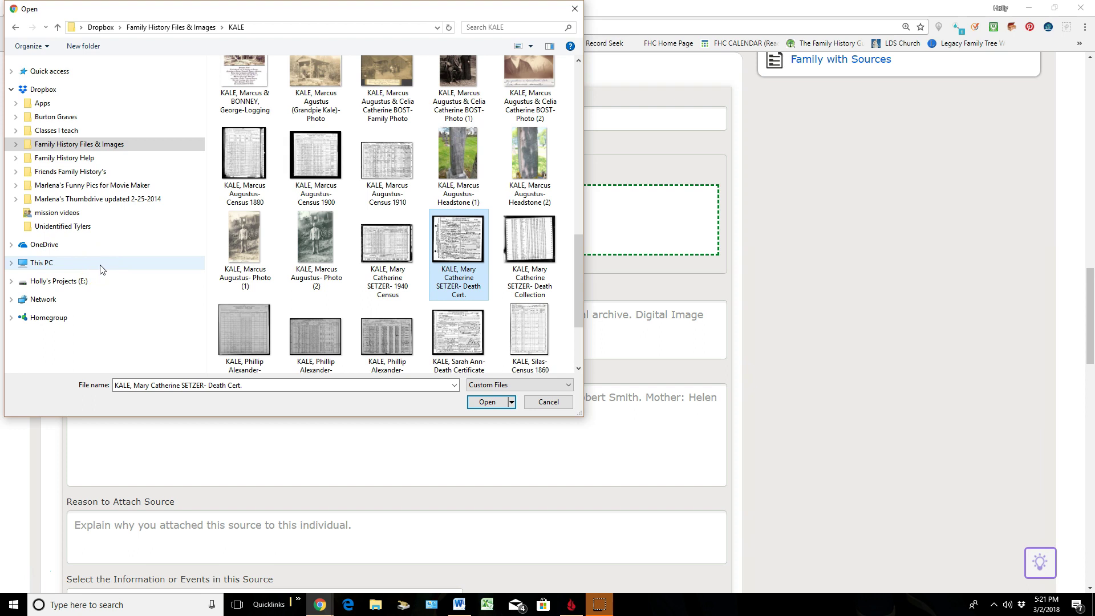
pyautogui.click(456, 275)
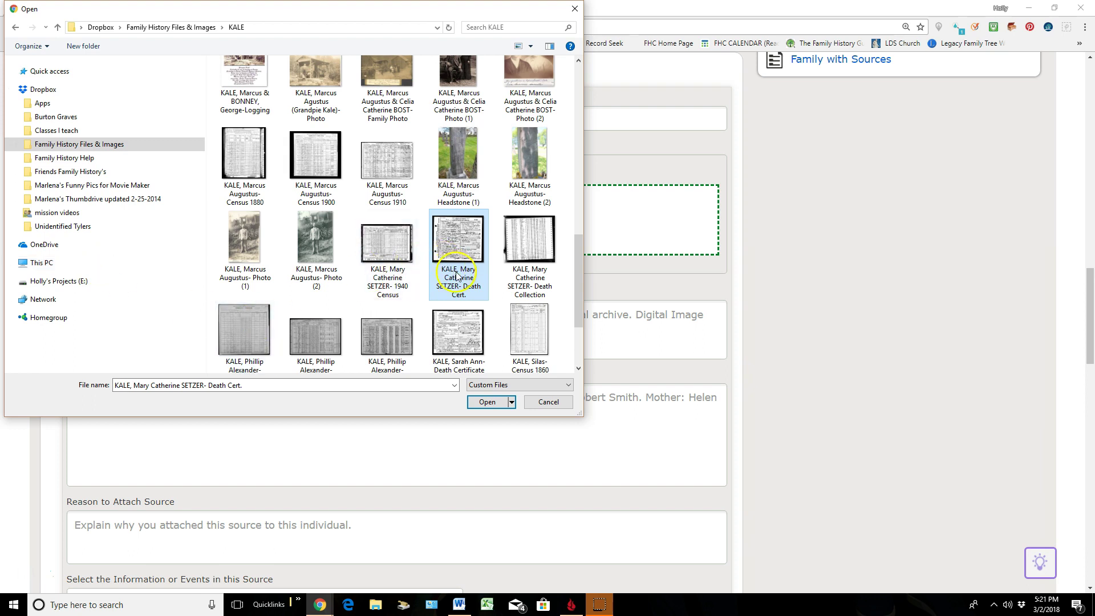
pyautogui.click(135, 386)
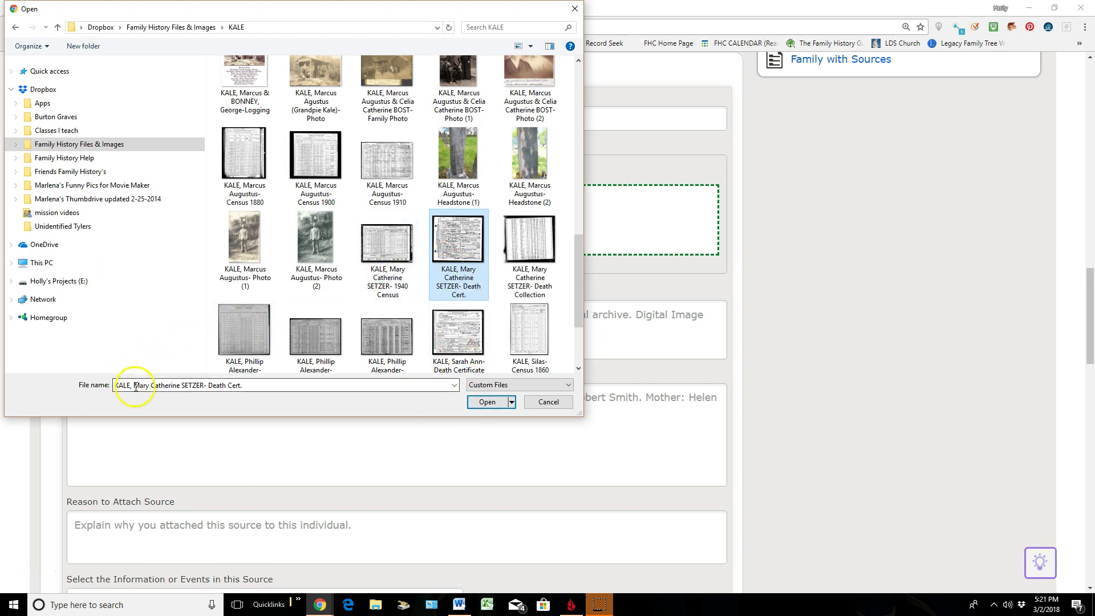
# - Upload the death certificate image as the source's attached memory
pyautogui.click(494, 406)
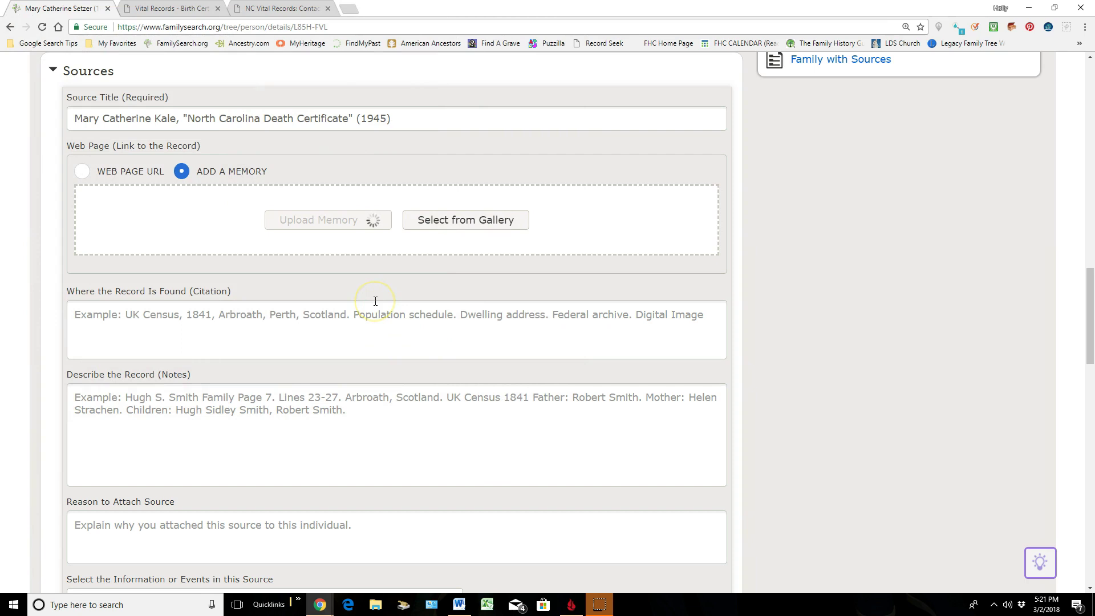
pyautogui.click(122, 385)
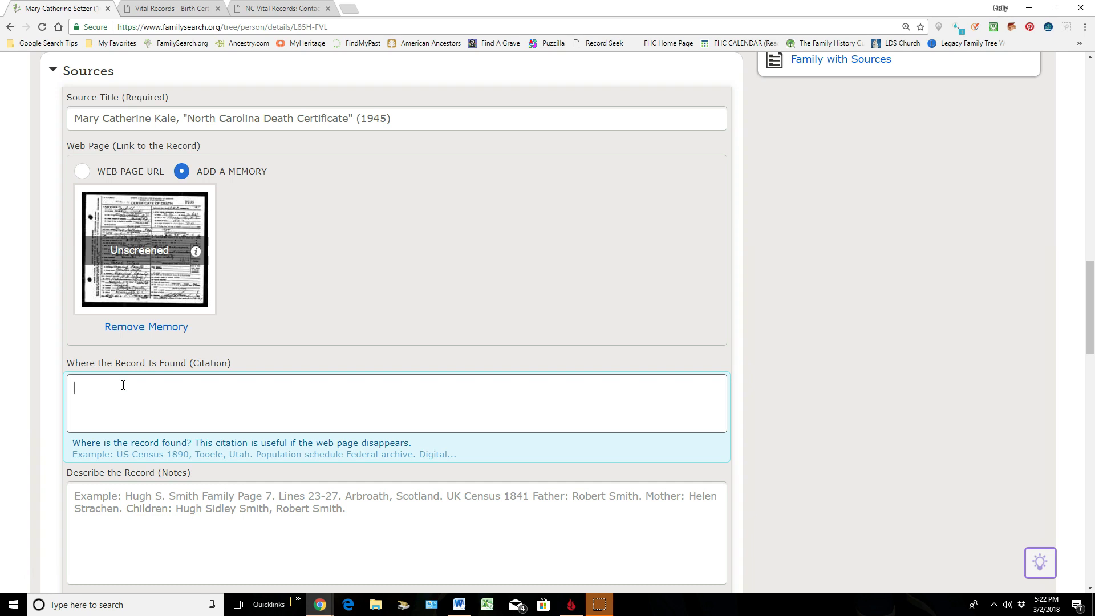
# - Open vitalrec.com's North Carolina page showing the state office and $24.00 certificate fees
pyautogui.click(169, 9)
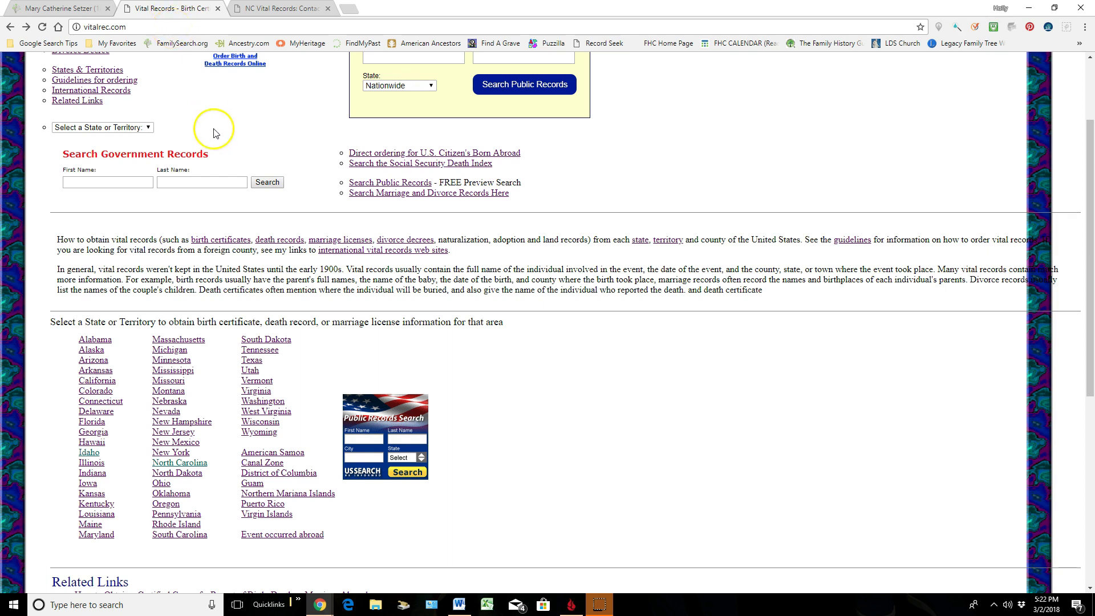
pyautogui.scroll(2, 215, 130)
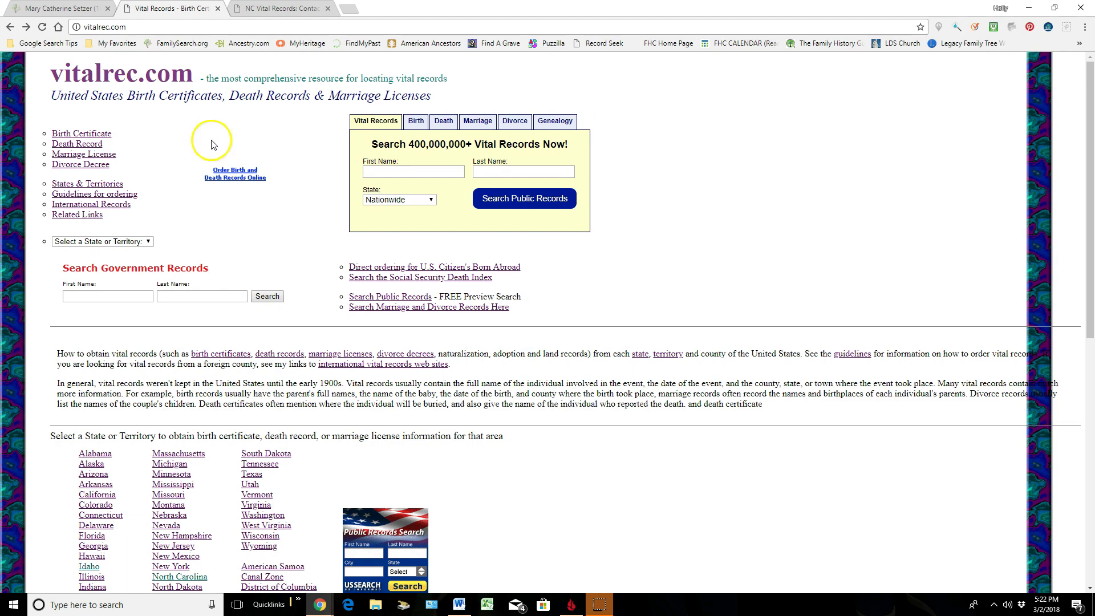
pyautogui.scroll(-1, 207, 196)
pyautogui.scroll(-1, 207, 196)
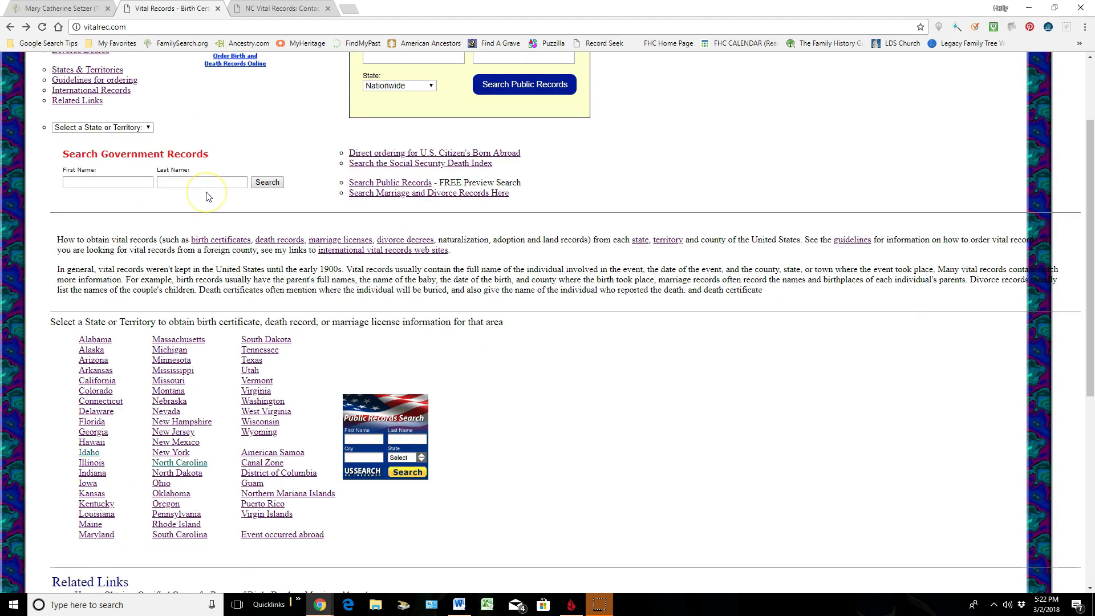
pyautogui.click(192, 466)
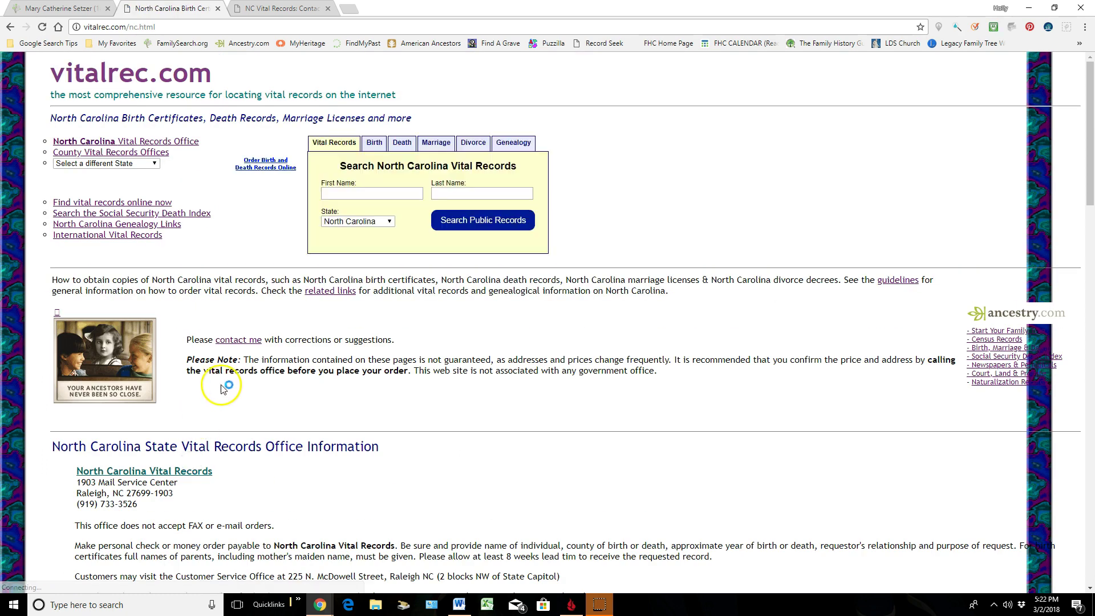
pyautogui.scroll(-1, 223, 383)
pyautogui.scroll(-1, 224, 383)
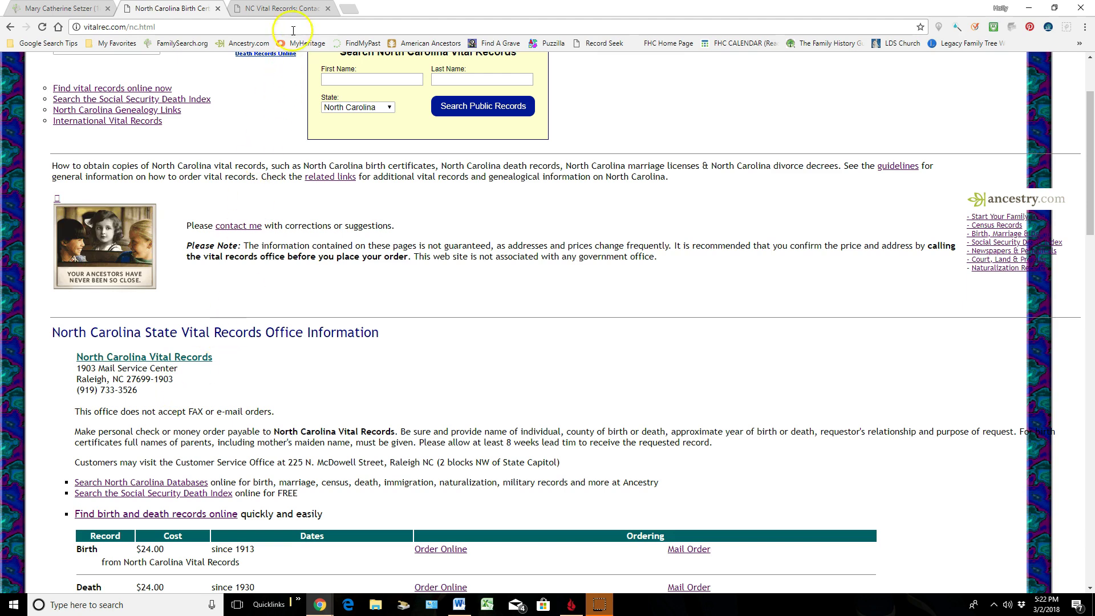
# - Select the NC Vital Records contact details from Contact Us through the Physical Location address
pyautogui.click(296, 12)
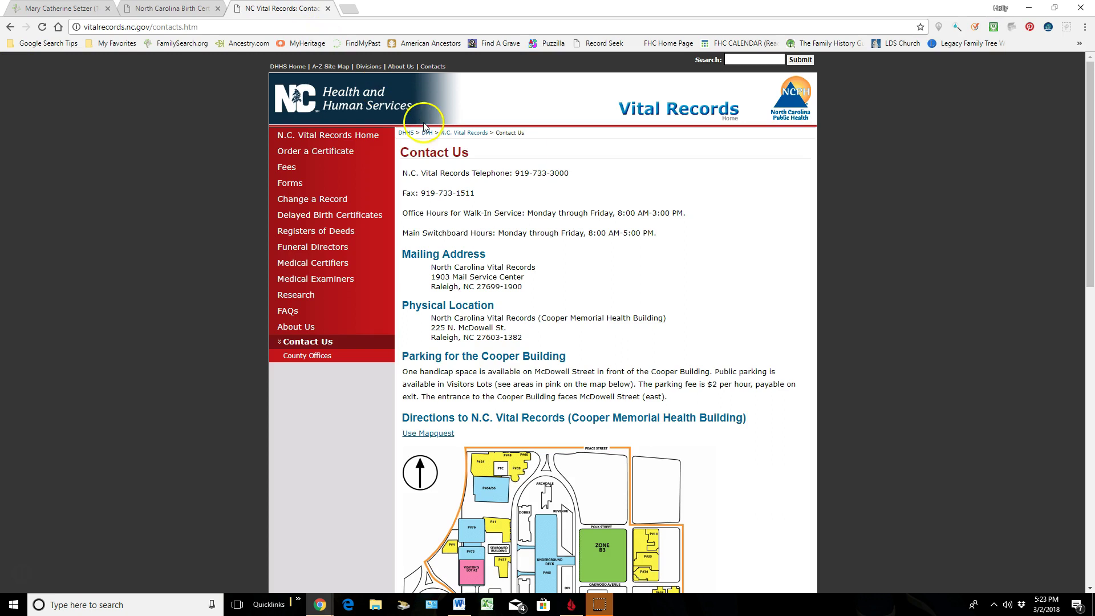
pyautogui.click(434, 146)
pyautogui.click(448, 152)
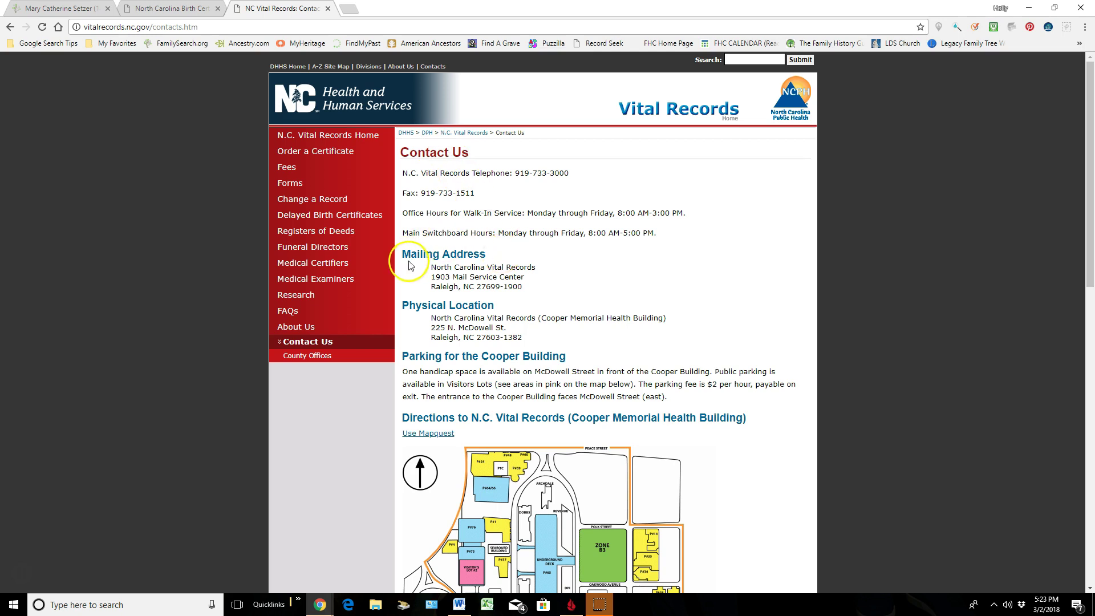
pyautogui.click(476, 272)
pyautogui.click(402, 152)
pyautogui.moveTo(401, 152); pyautogui.dragTo(531, 340)
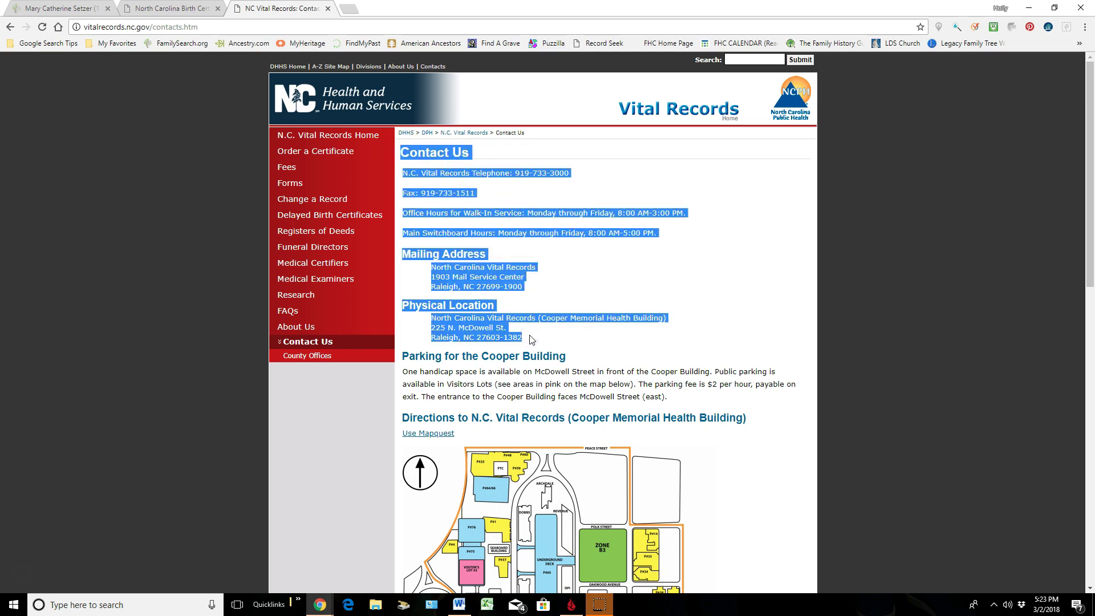
pyautogui.click(74, 11)
# - Paste the NC Vital Records contact details, including telephone and fax, into the Citation field
pyautogui.click(138, 392)
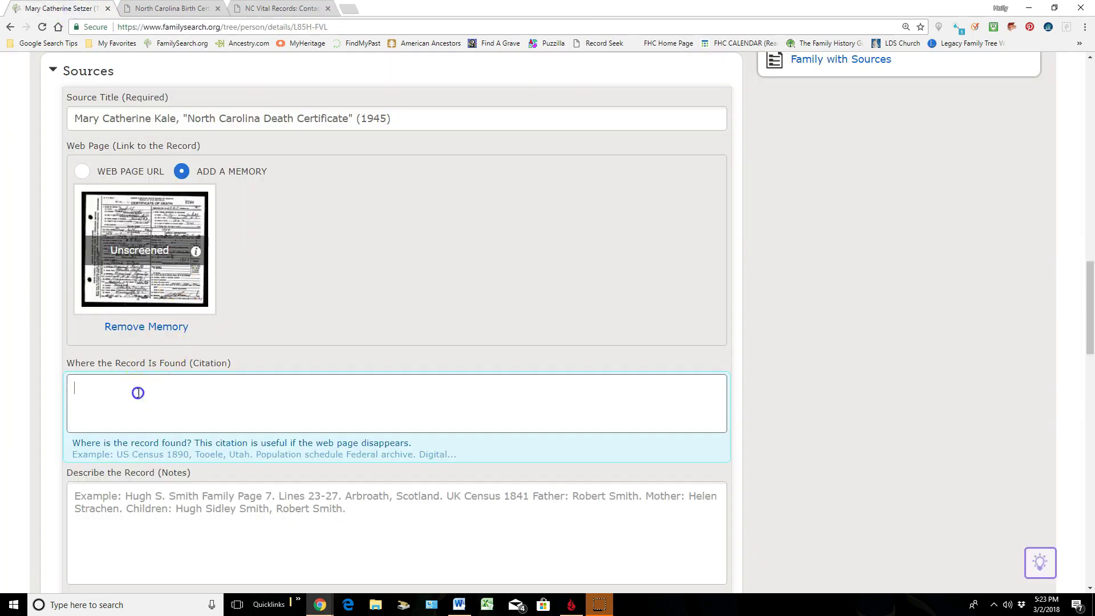
pyautogui.write('Physical Location North Carolina Vital Records (Cooper Memorial Health Building) 225 N. McDowell St. Raleigh, NC 27603-1382')
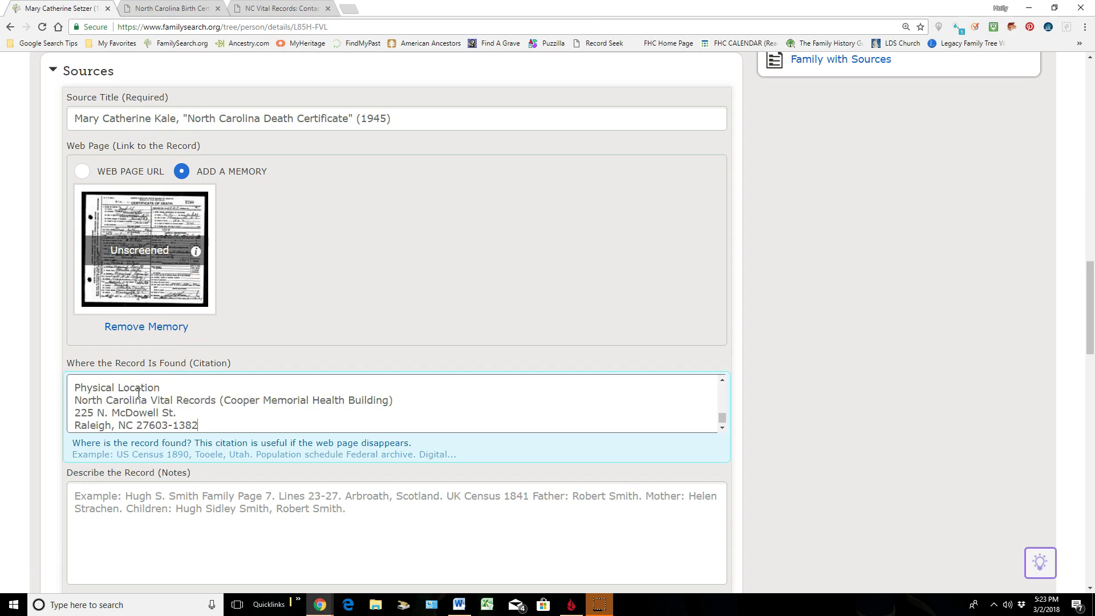
pyautogui.click(722, 380)
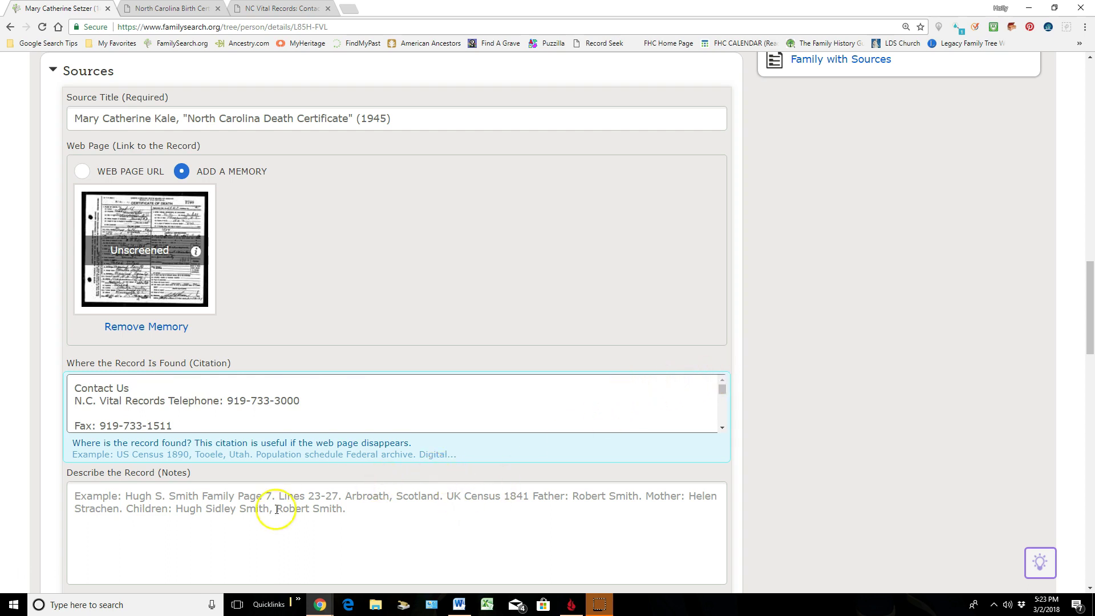
pyautogui.scroll(-1, 138, 514)
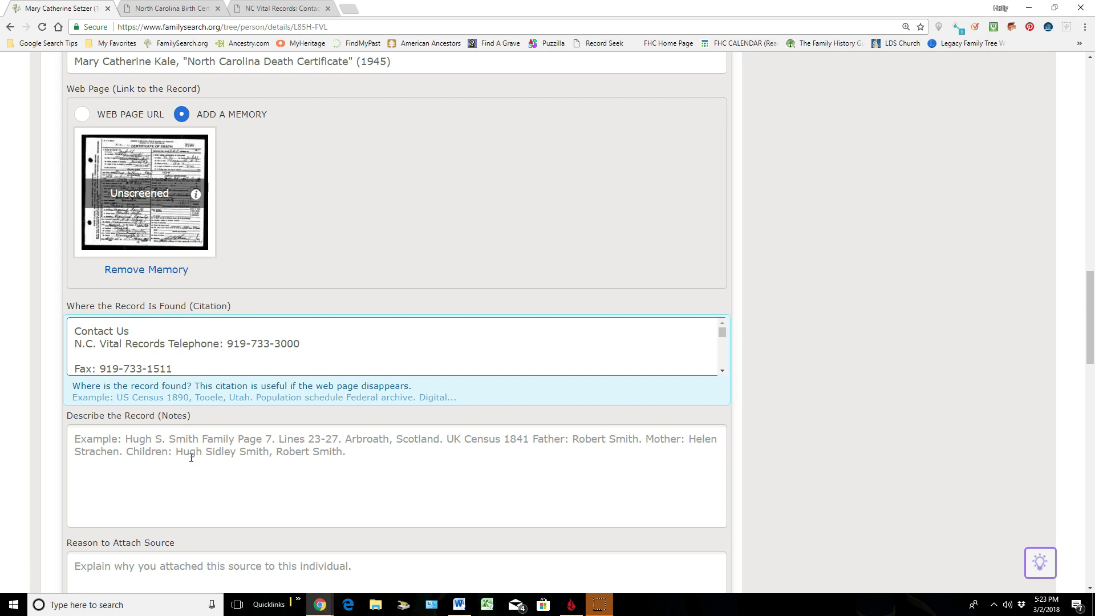
# - Enter the reason: evidence of birth/death dates and places, burial, parents, spouse, cause of death
pyautogui.scroll(-2, 191, 457)
pyautogui.click(107, 428)
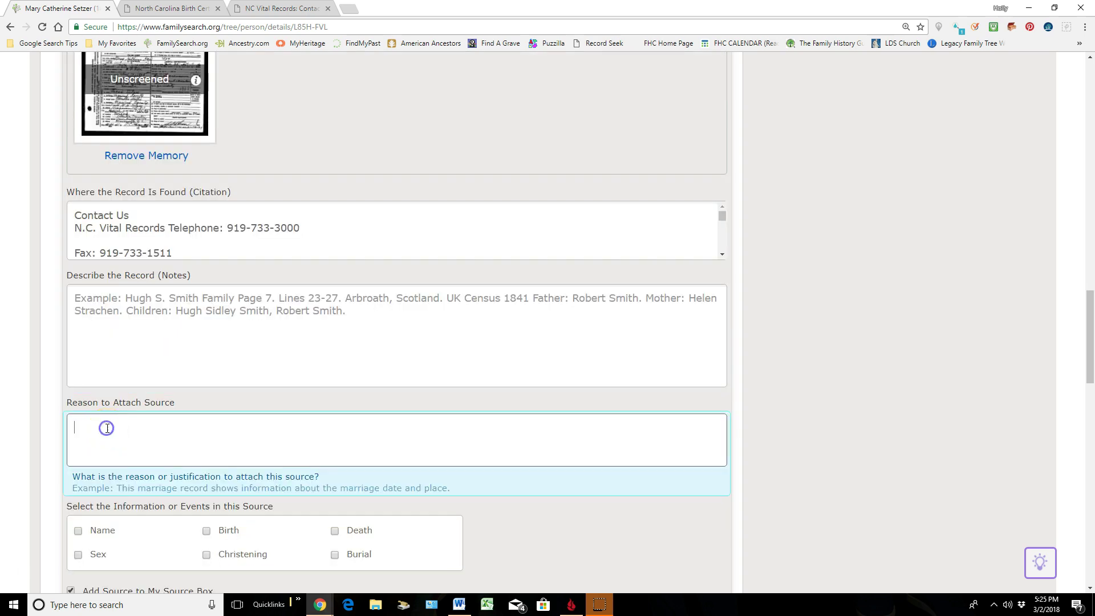
pyautogui.write('Provides evidence of birth/death dates and places, burial place, parents, spouse, and cause of death.')
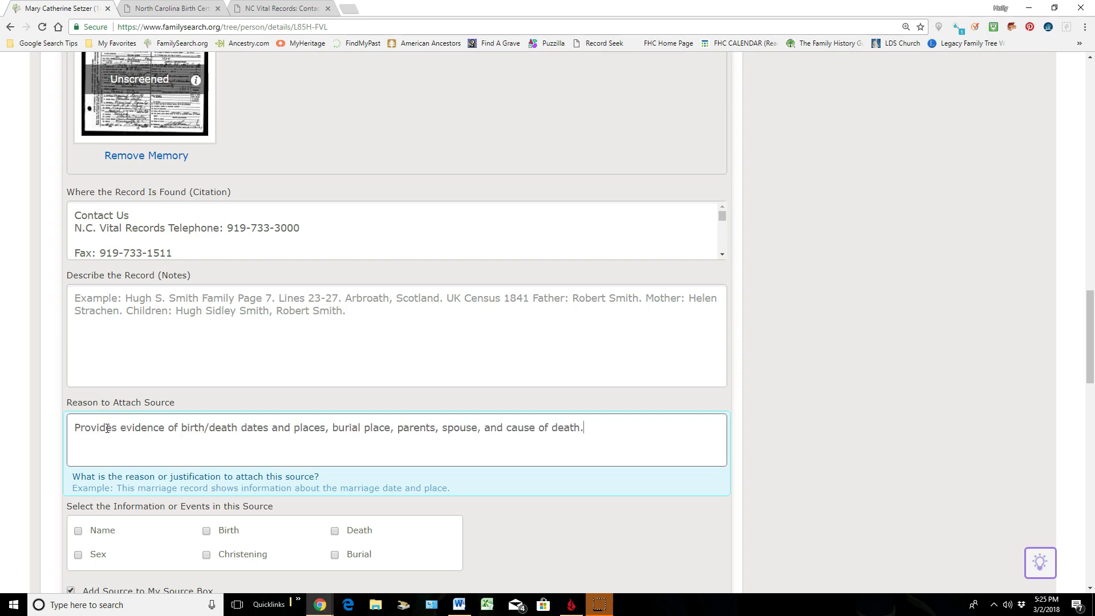
pyautogui.click(108, 439)
# - Tick Name, Birth, Death, Burial and Sex as information contained in the source
pyautogui.scroll(-2, 349, 450)
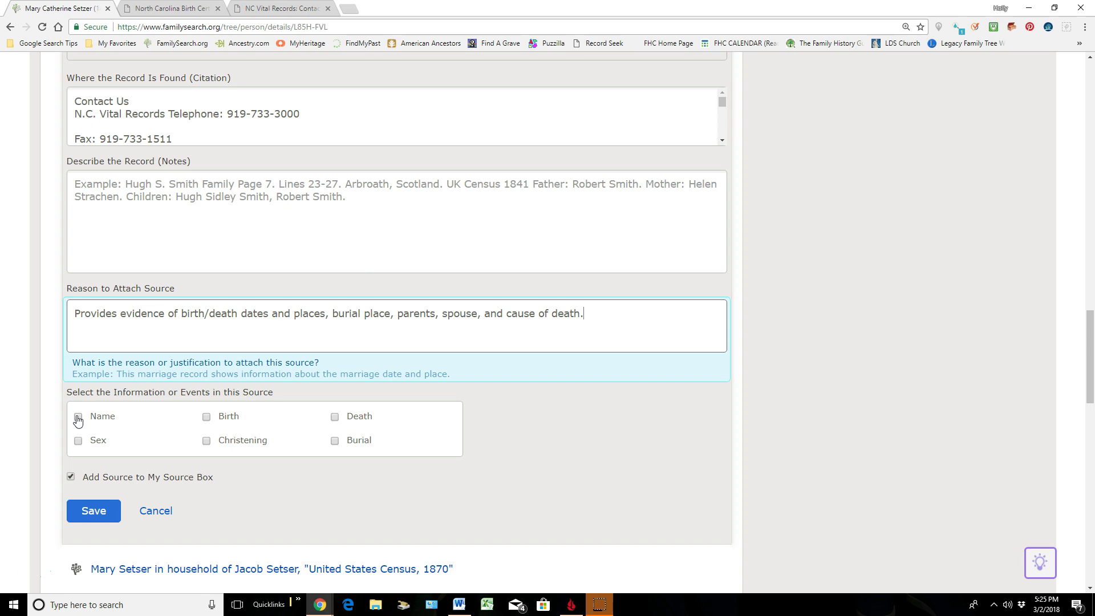
pyautogui.click(78, 420)
pyautogui.click(206, 392)
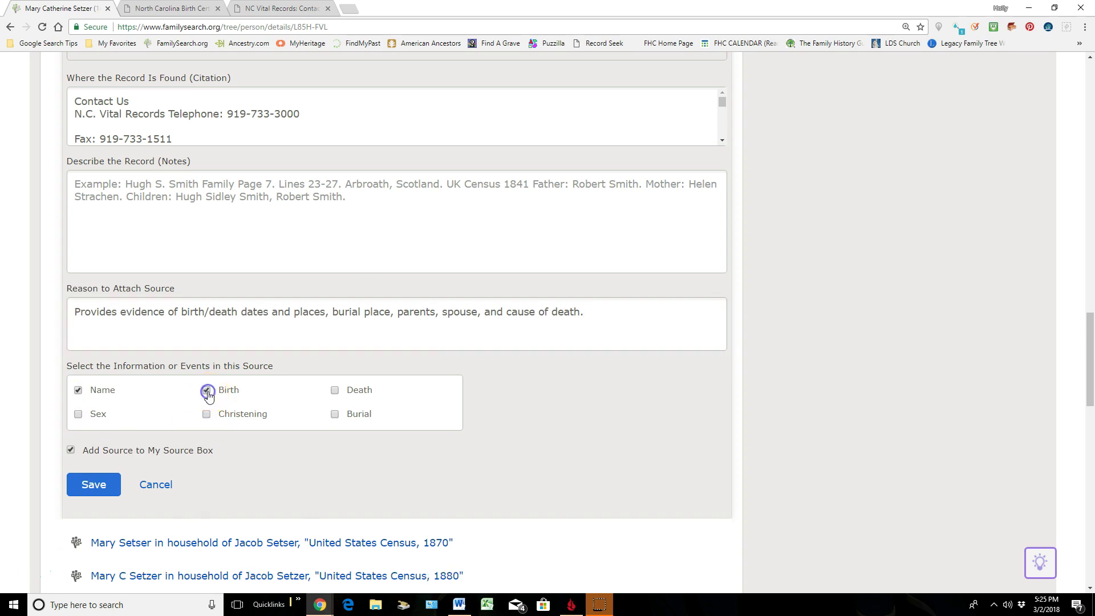
pyautogui.click(337, 392)
pyautogui.click(335, 415)
pyautogui.click(80, 415)
pyautogui.click(96, 452)
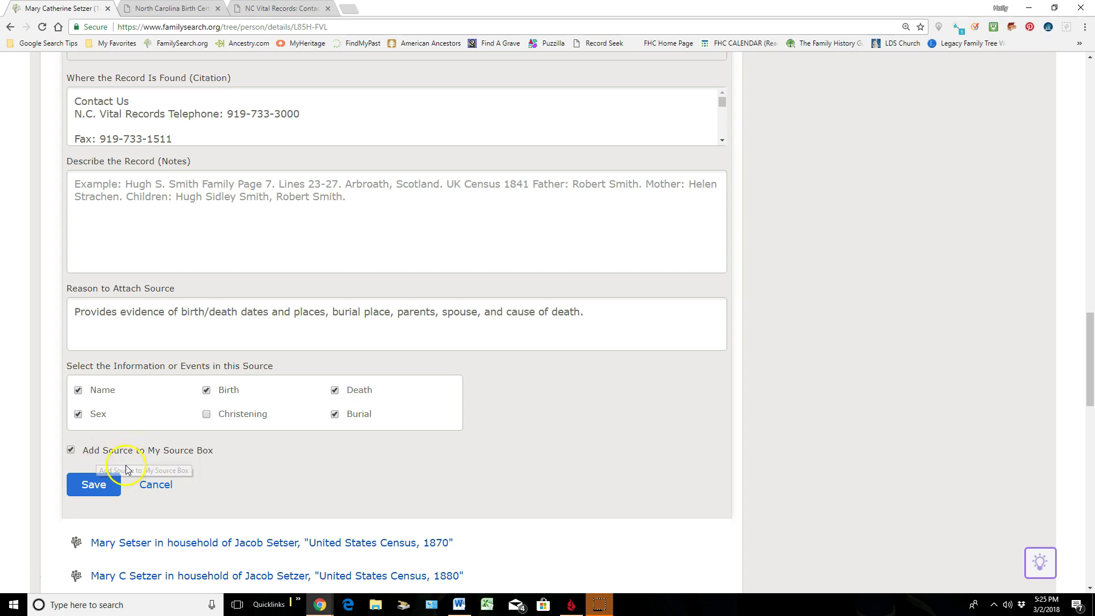
# - Save the 1945 North Carolina Death Certificate source and expand its details
pyautogui.click(106, 486)
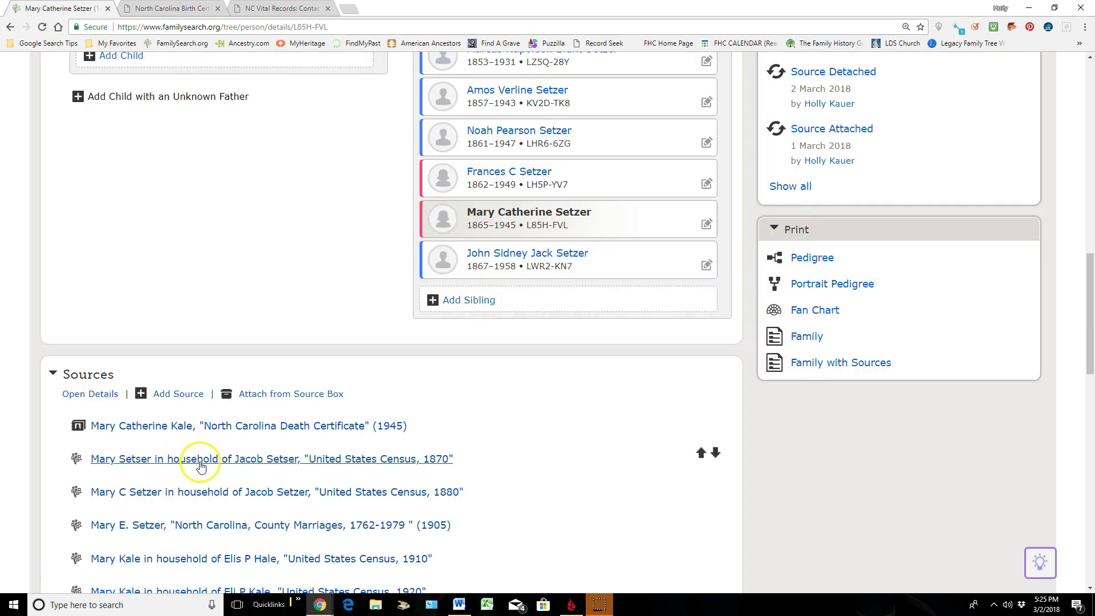
pyautogui.scroll(-1, 353, 444)
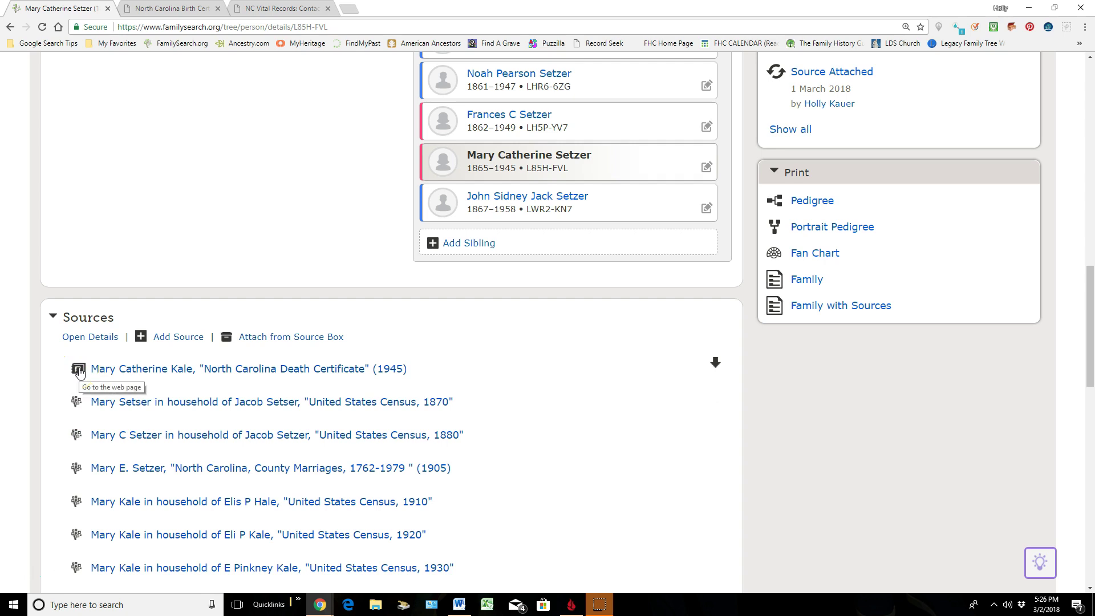
pyautogui.click(152, 368)
# - Review the death certificate source's memory, citation and reason sections
pyautogui.scroll(-3, 454, 402)
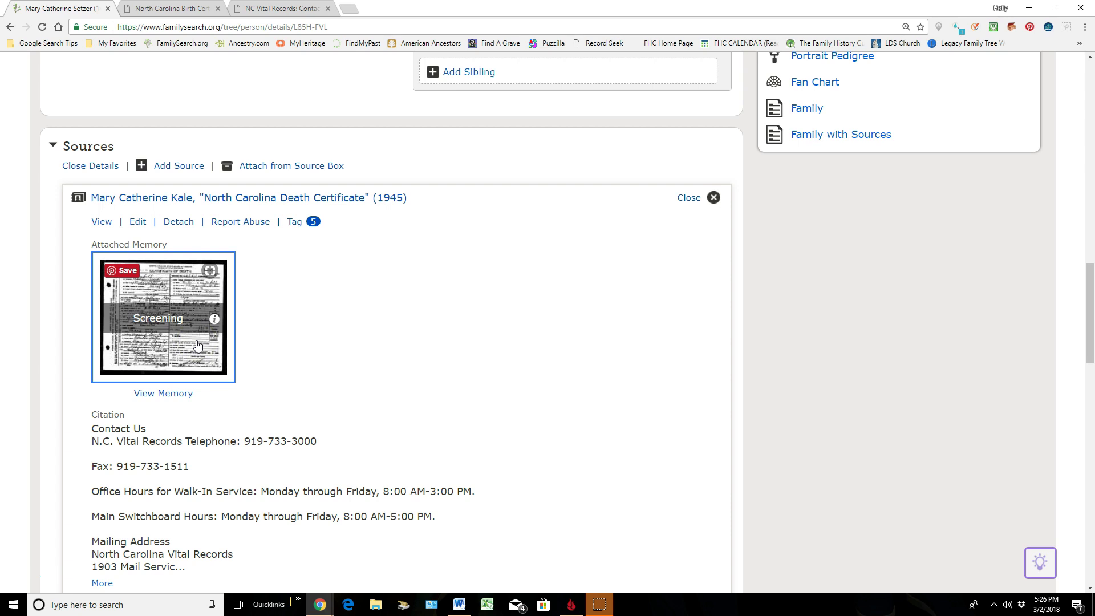
pyautogui.click(194, 342)
pyautogui.scroll(-1, 203, 346)
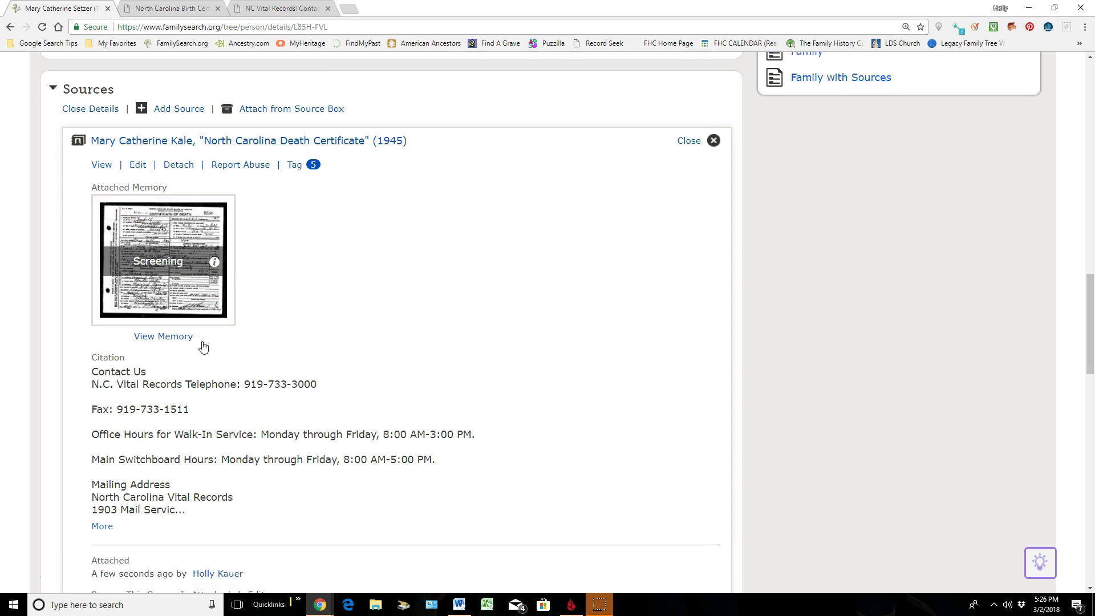
pyautogui.click(181, 281)
pyautogui.scroll(-1, 459, 429)
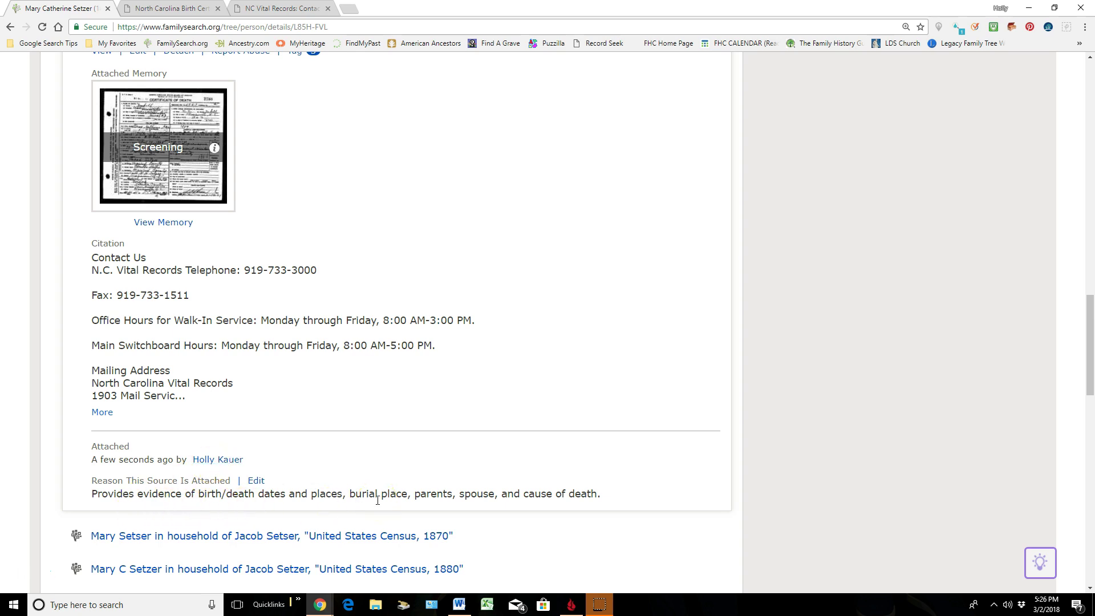
pyautogui.scroll(3, 378, 500)
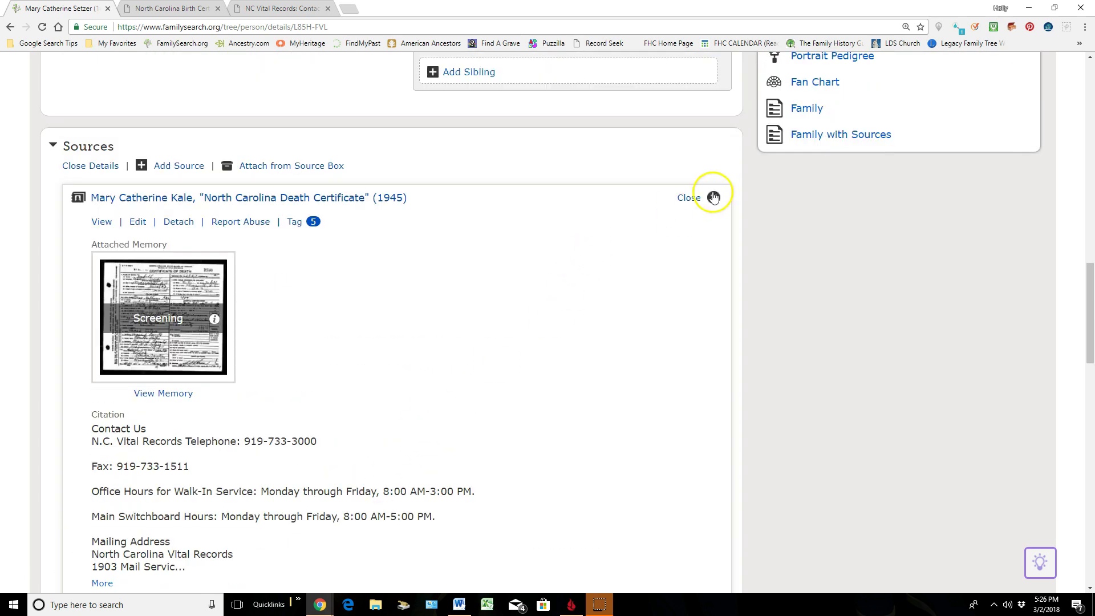
# - Close the source details and move the 1945 death certificate below the 1940 Census entry
pyautogui.click(689, 197)
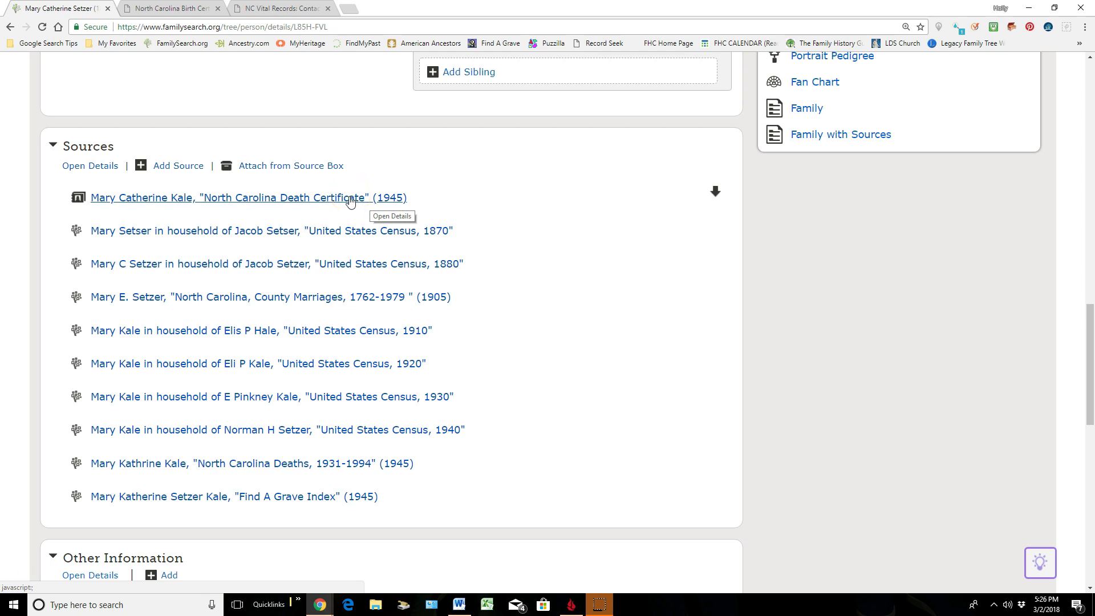
pyautogui.moveTo(350, 201); pyautogui.dragTo(330, 443)
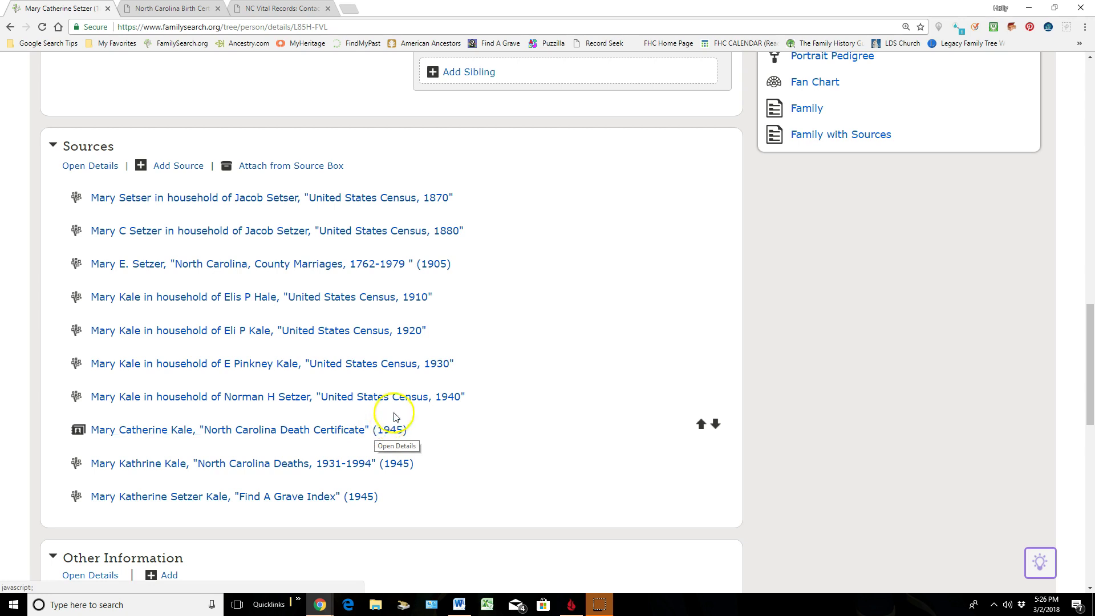
pyautogui.scroll(6, 434, 301)
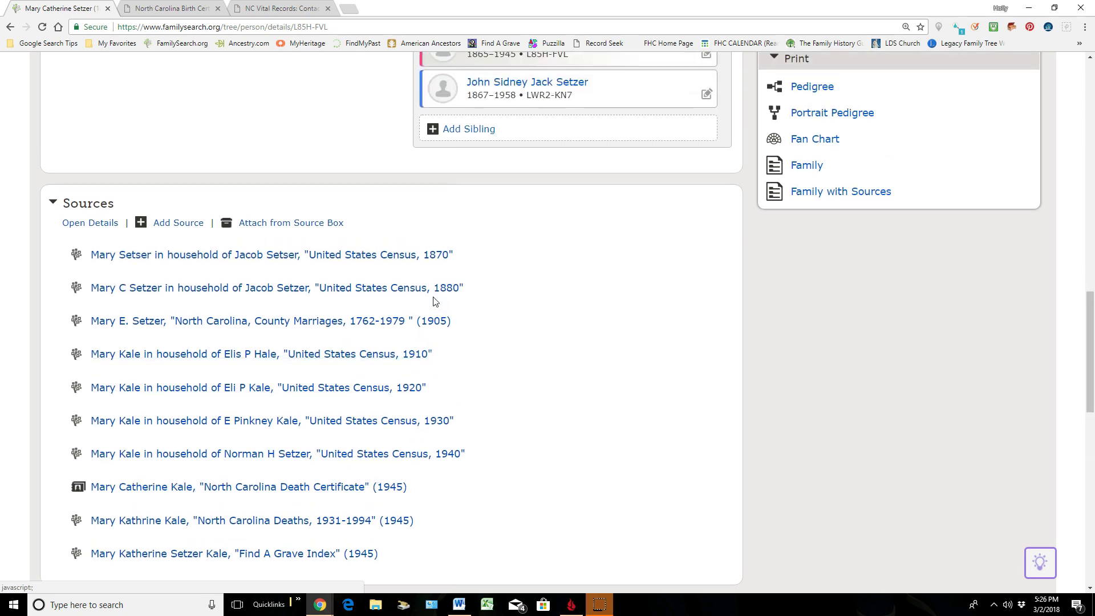
pyautogui.scroll(8, 433, 296)
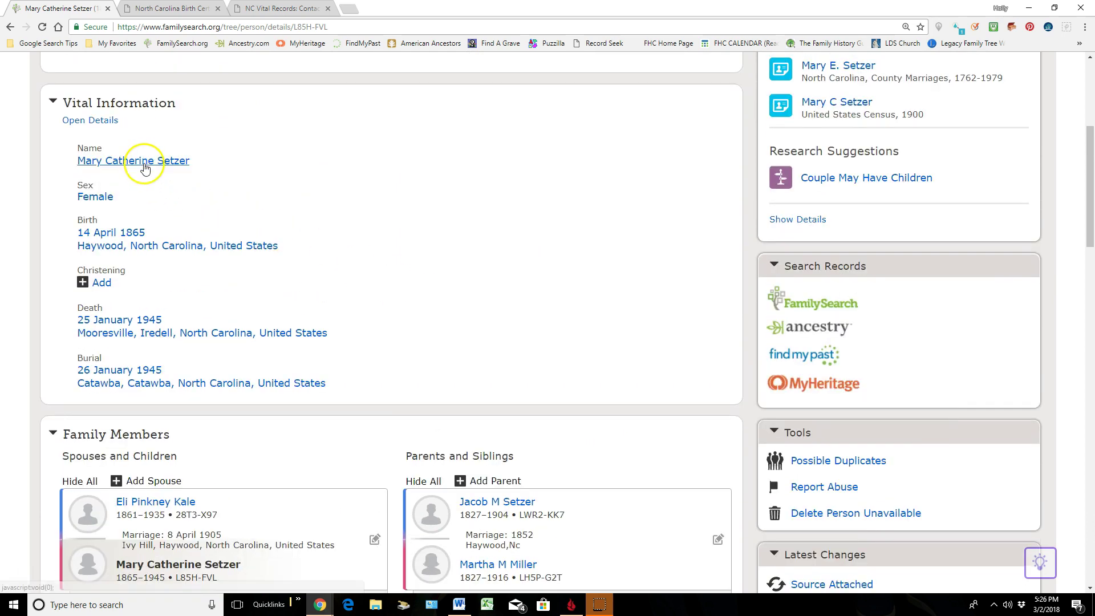
# - Confirm the Death Certificate is listed among the name's and Birth event's sources, then close both panels
pyautogui.click(146, 163)
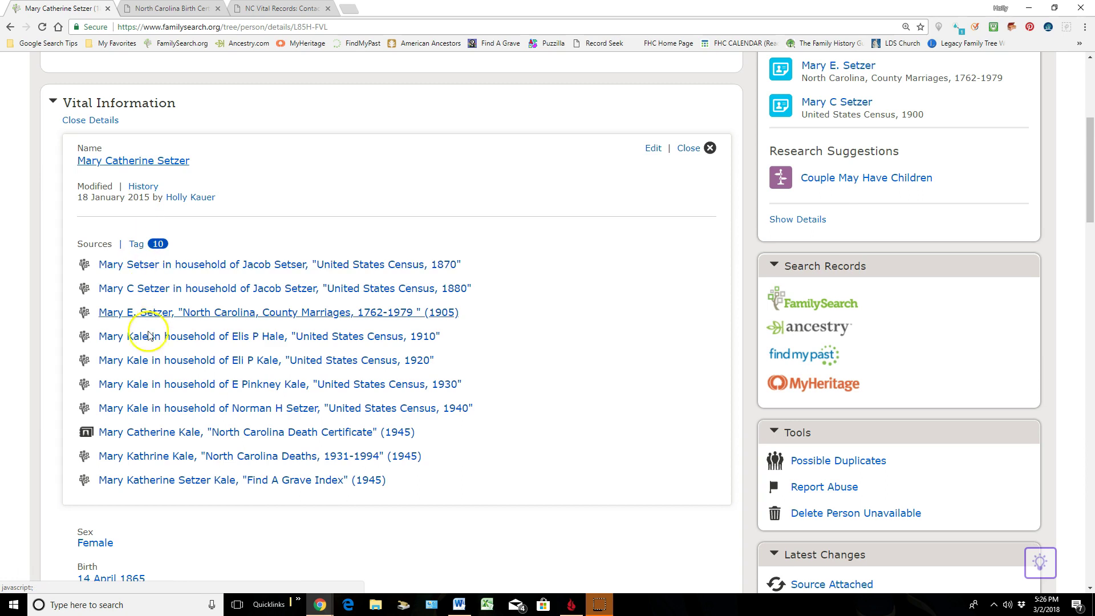
pyautogui.click(113, 438)
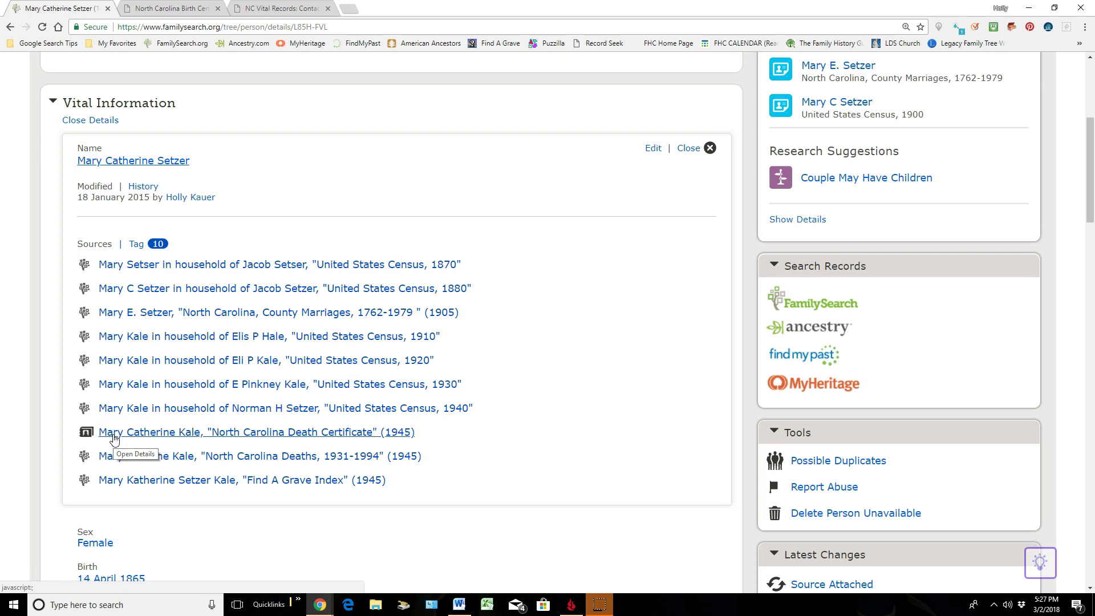
pyautogui.click(694, 148)
pyautogui.click(126, 235)
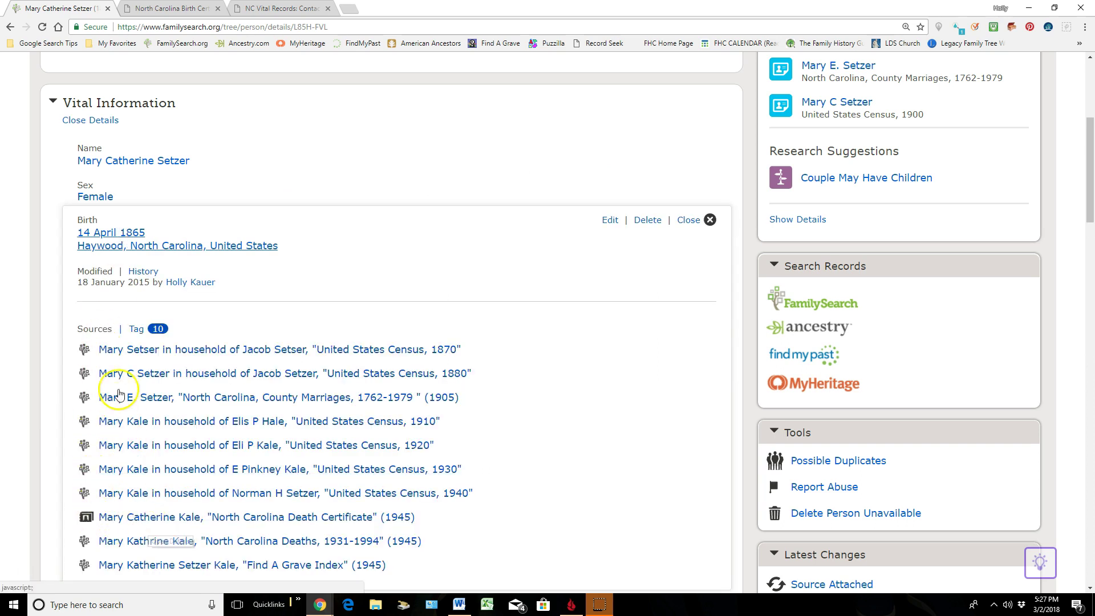
pyautogui.click(689, 222)
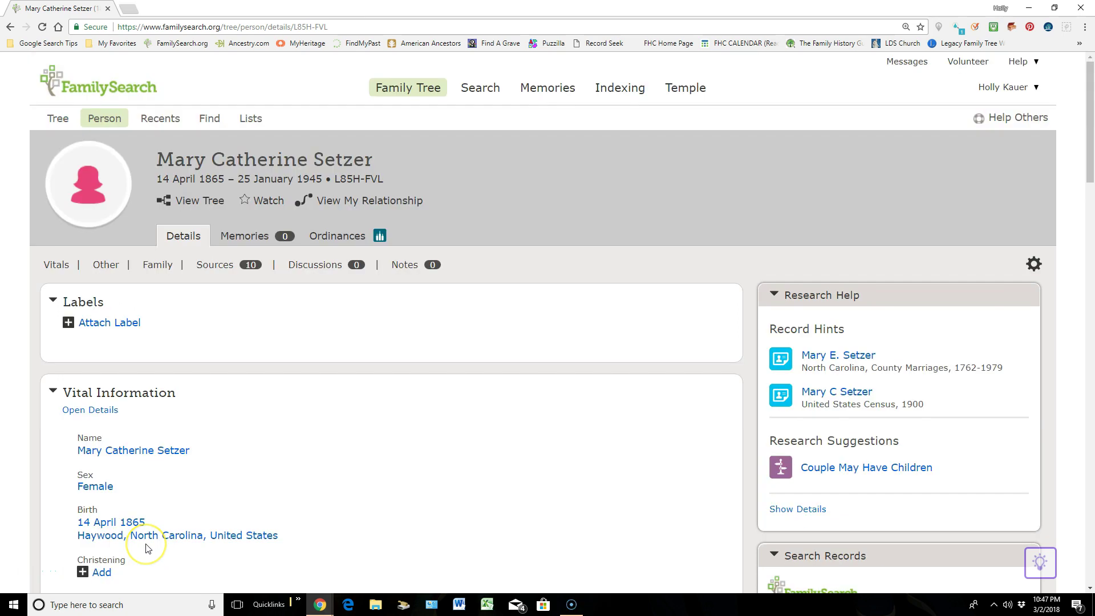
pyautogui.scroll(-5, 147, 548)
pyautogui.scroll(-8, 147, 548)
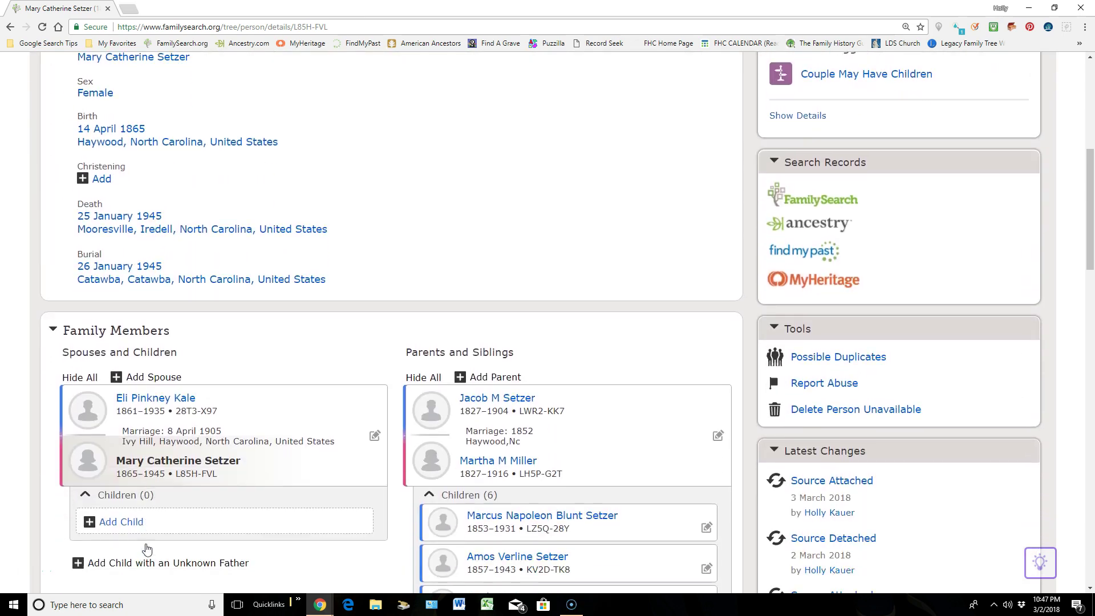
pyautogui.scroll(-3, 147, 549)
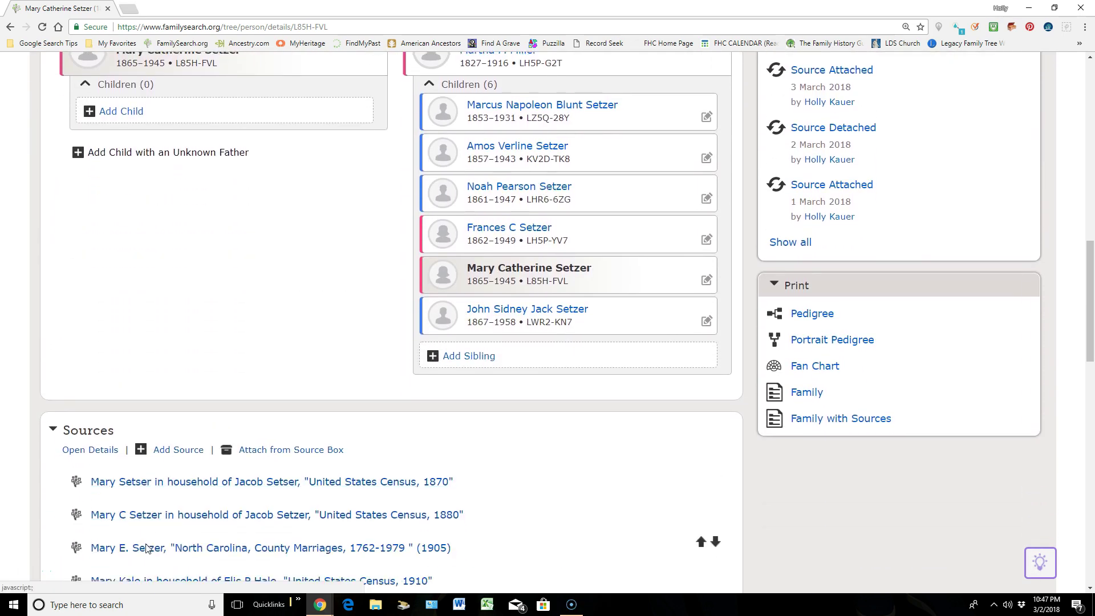
pyautogui.scroll(-2, 147, 548)
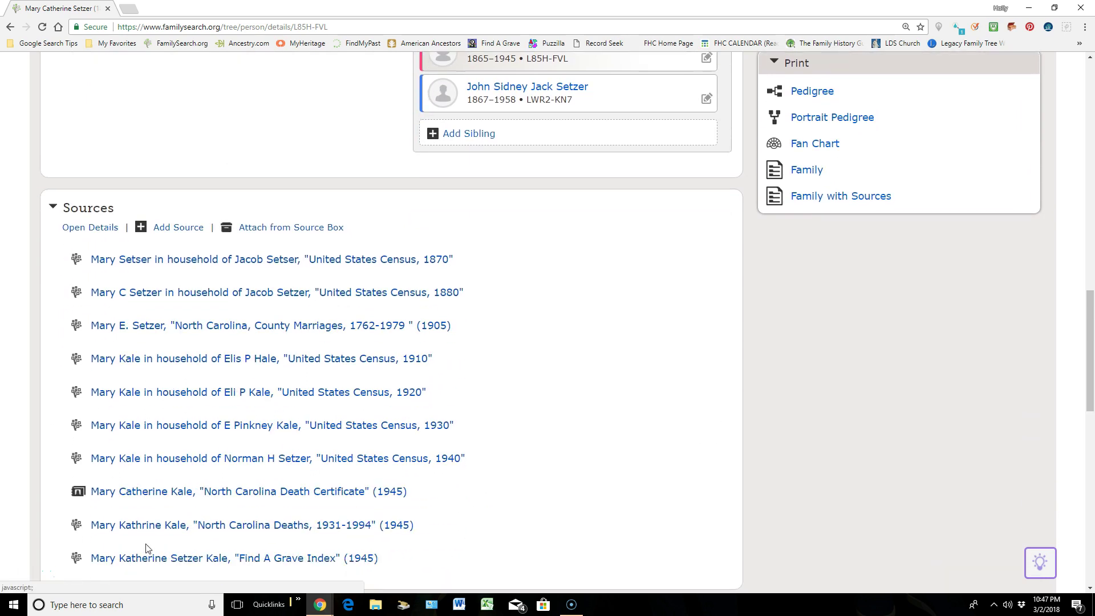
pyautogui.click(264, 260)
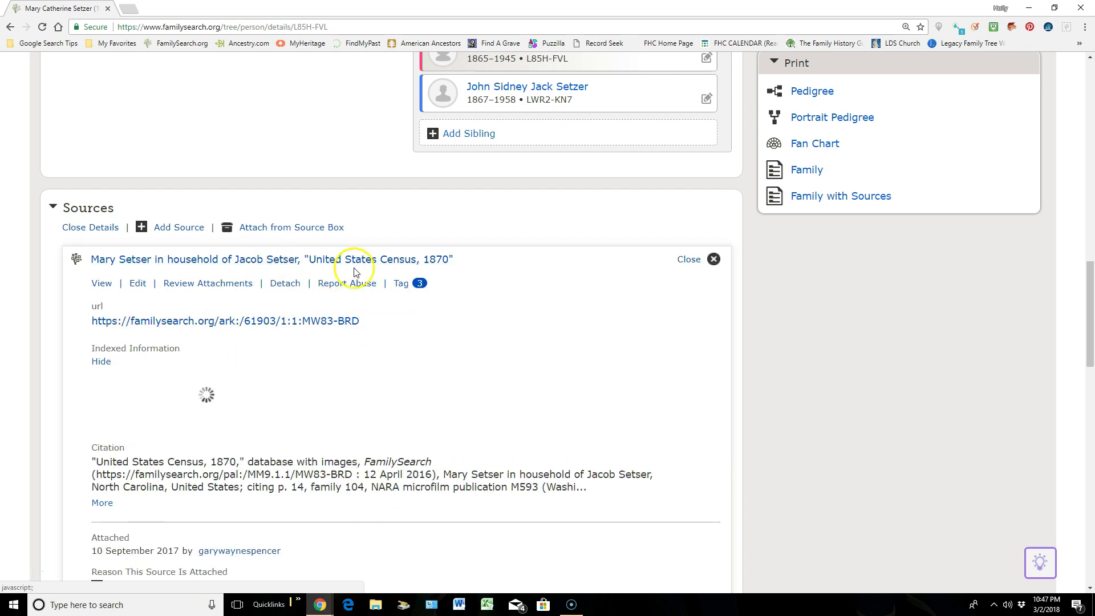
pyautogui.click(402, 285)
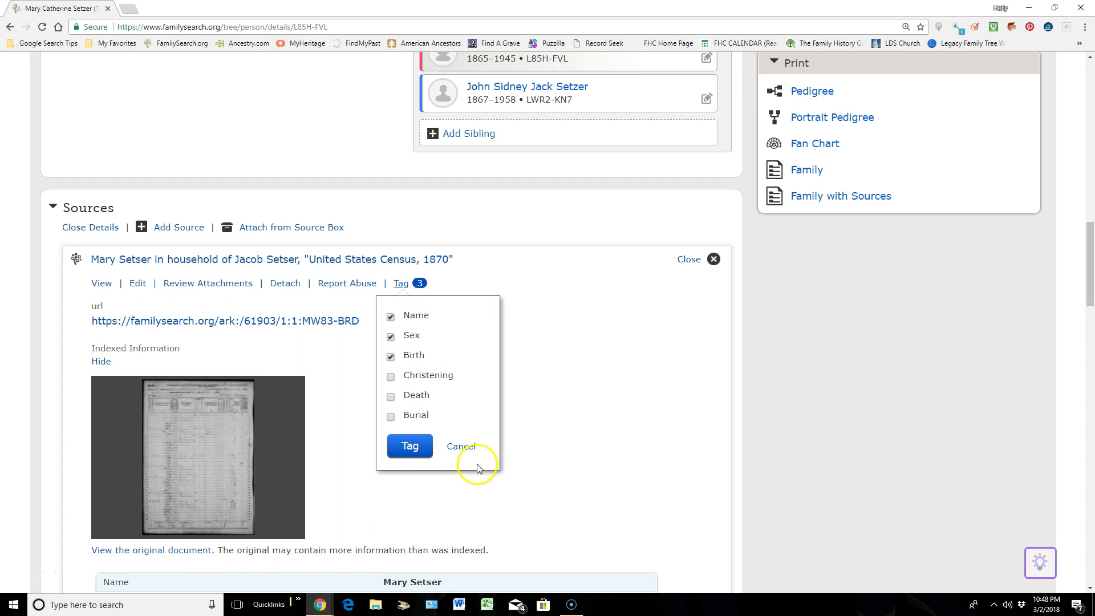
pyautogui.click(463, 447)
pyautogui.click(690, 263)
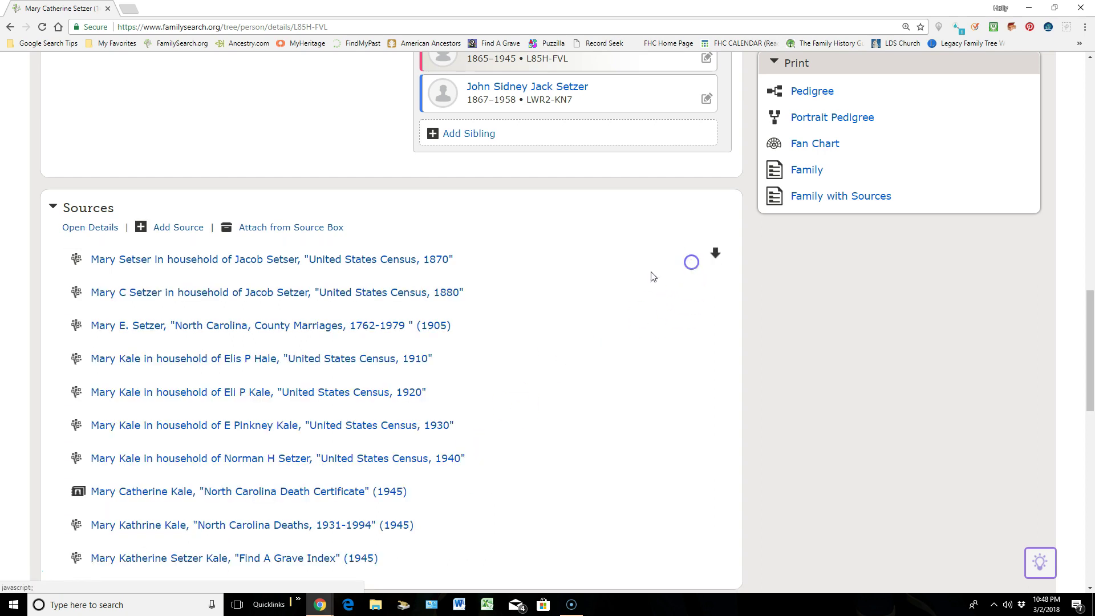
pyautogui.scroll(-1, 506, 298)
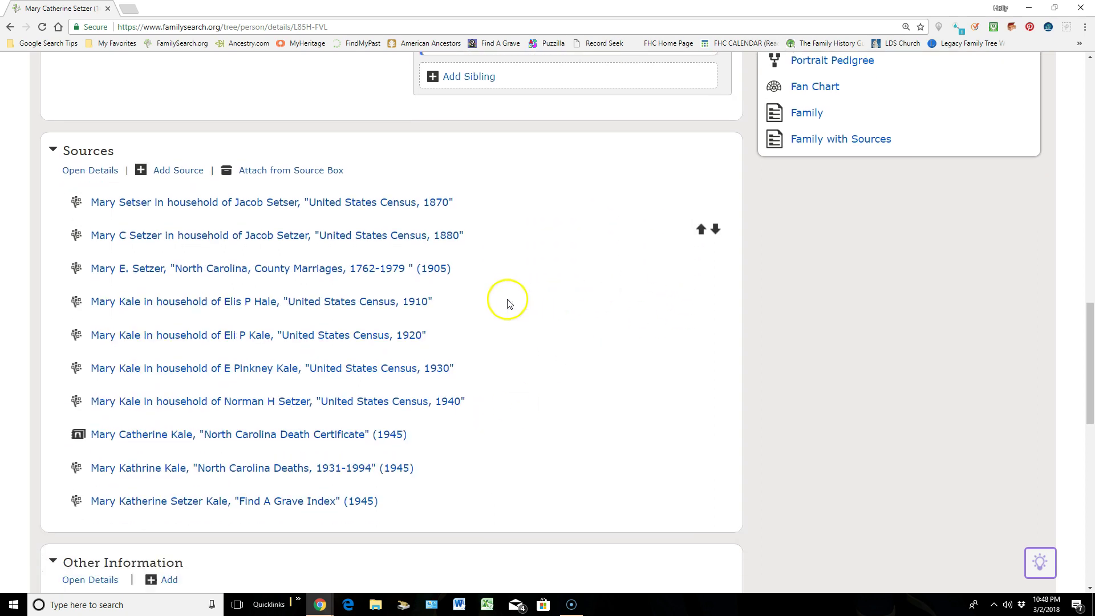
pyautogui.click(365, 269)
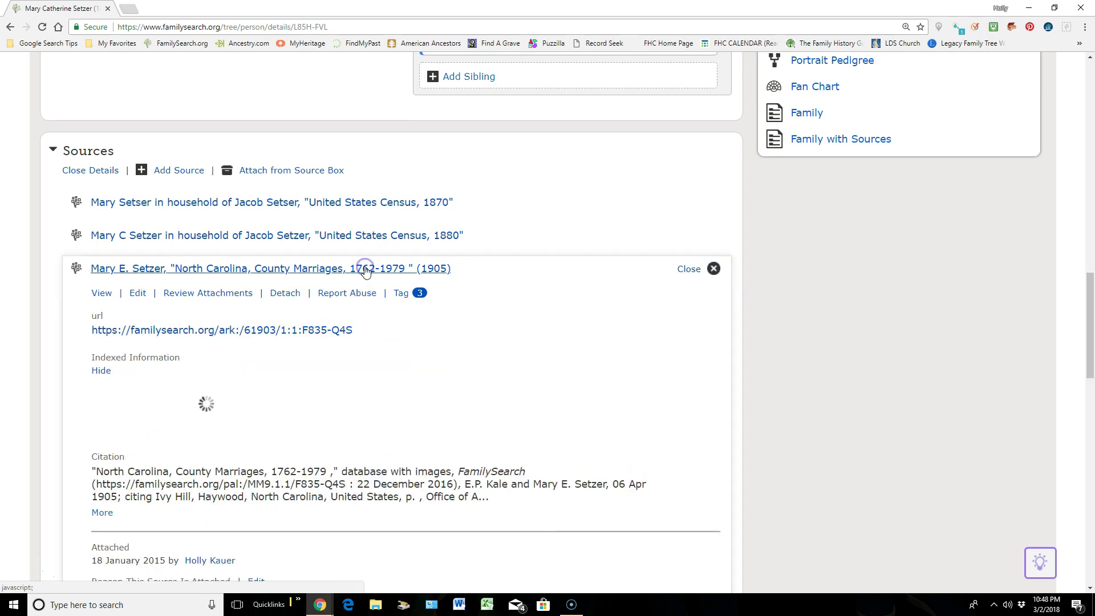
pyautogui.click(401, 296)
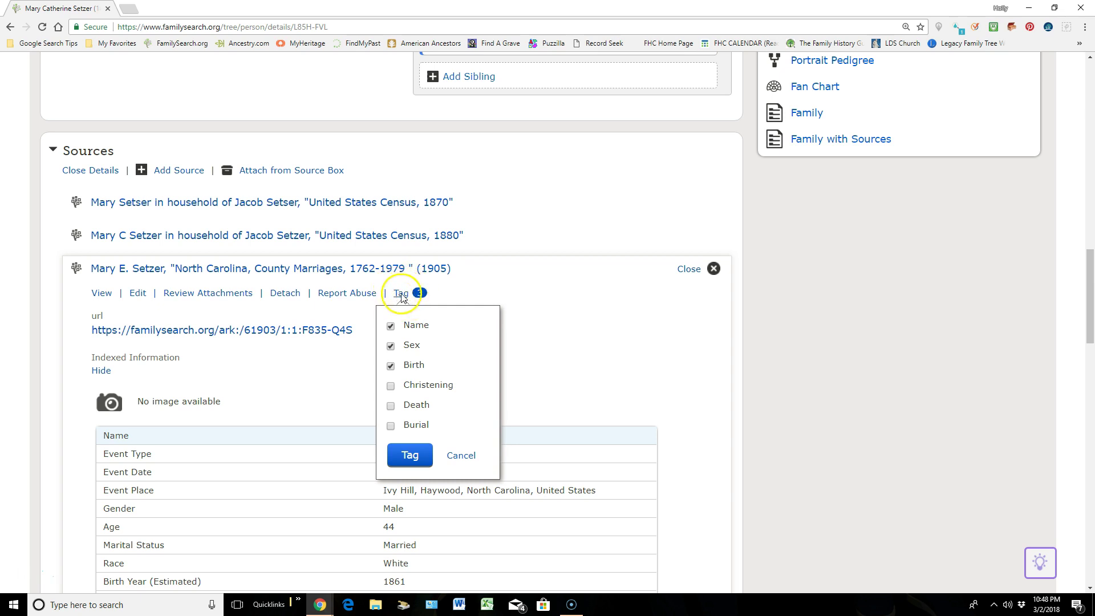
pyautogui.click(462, 457)
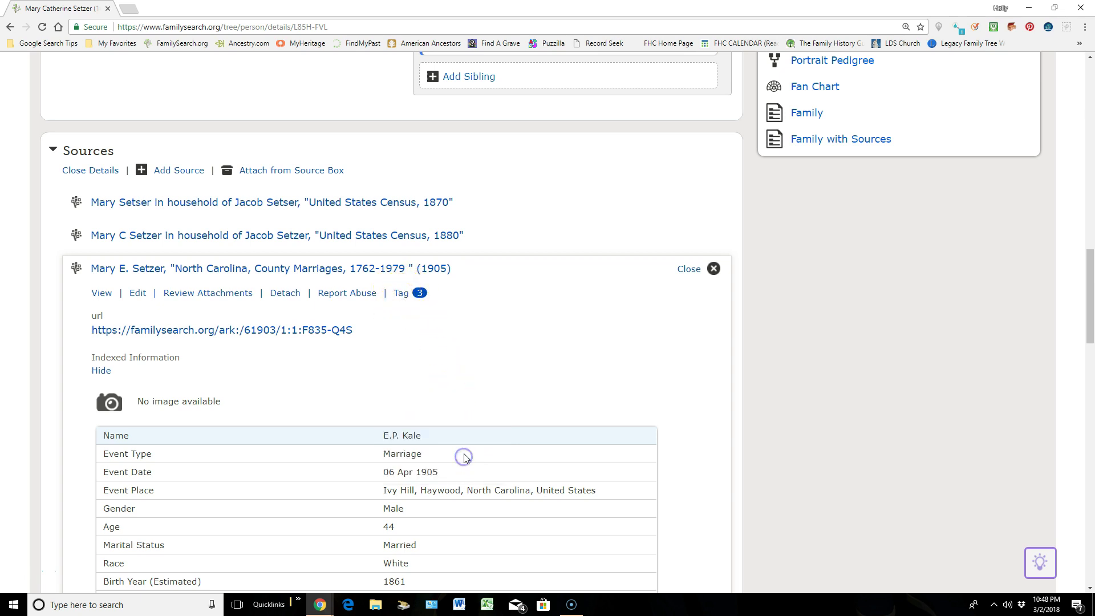
pyautogui.click(689, 272)
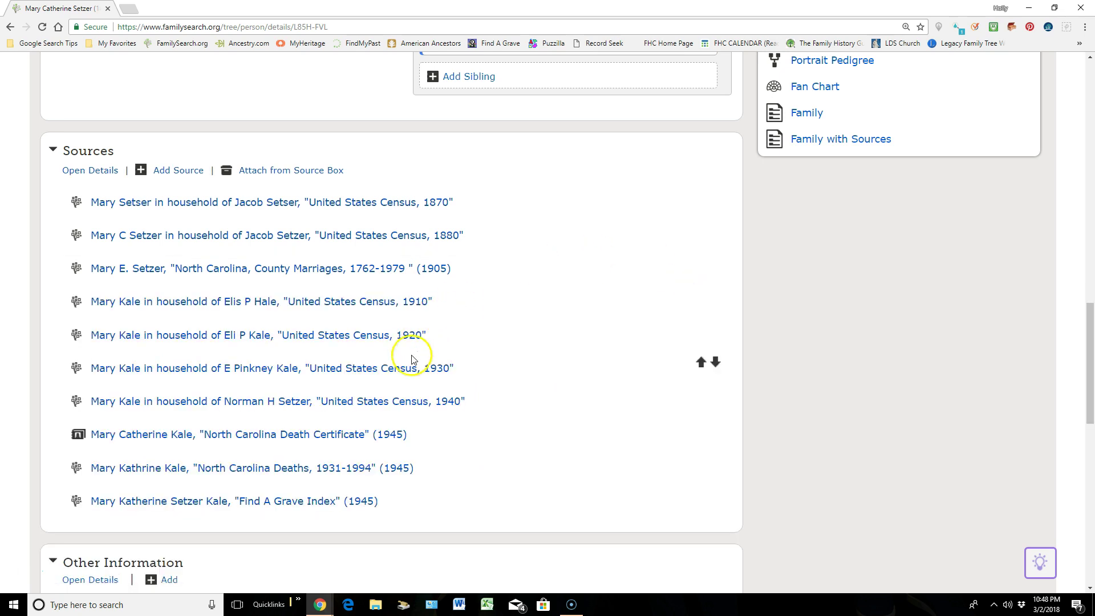
# - Check the North Carolina Death Certificate's five event tags, leaving them unchanged
pyautogui.click(278, 437)
pyautogui.scroll(-1, 355, 450)
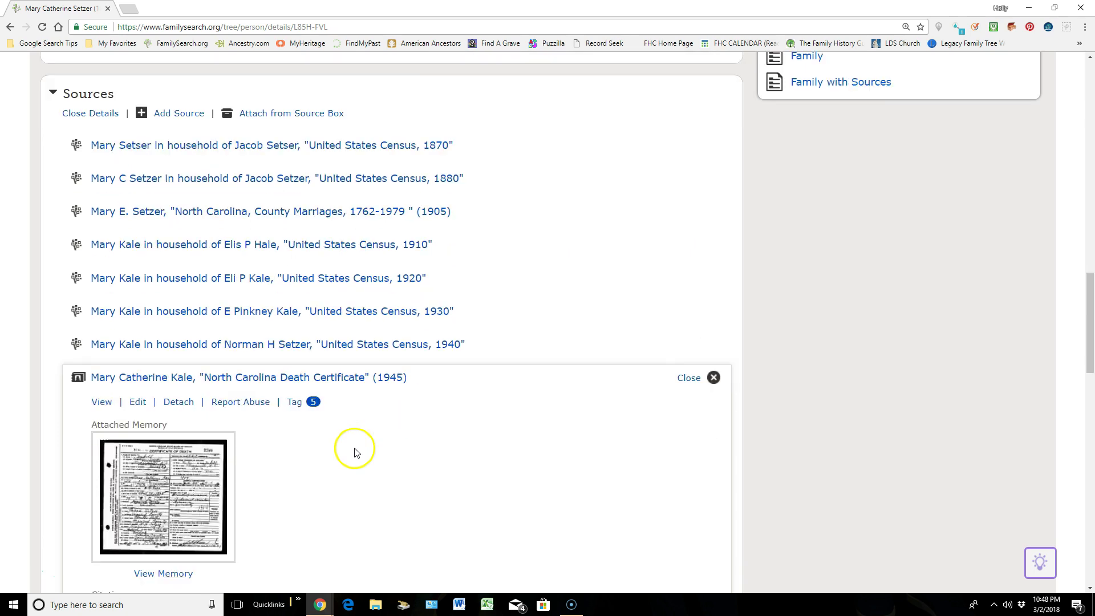
pyautogui.click(294, 404)
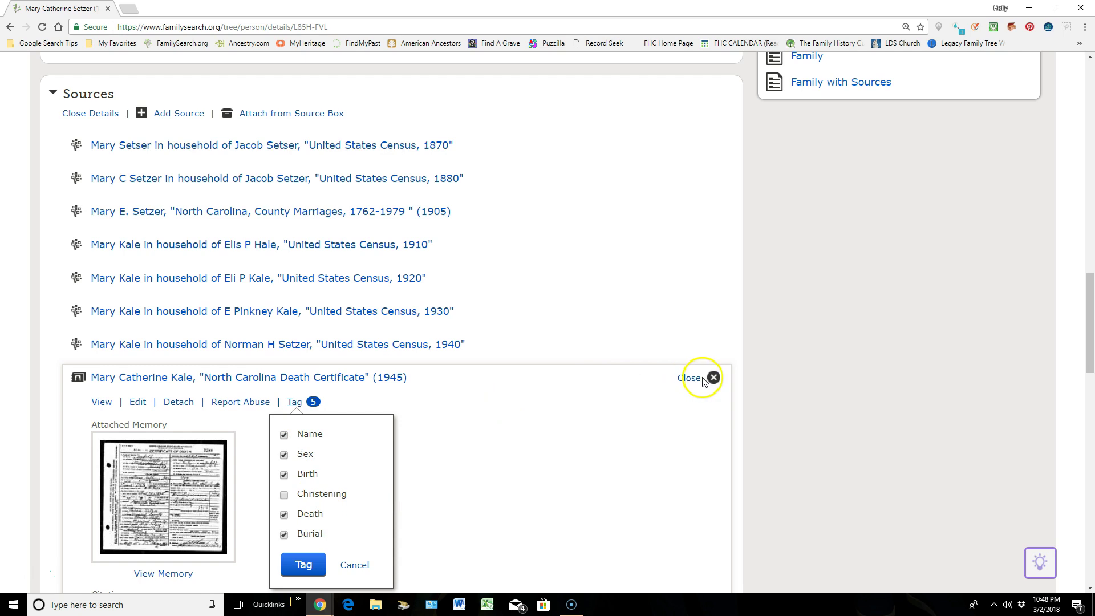
pyautogui.click(684, 379)
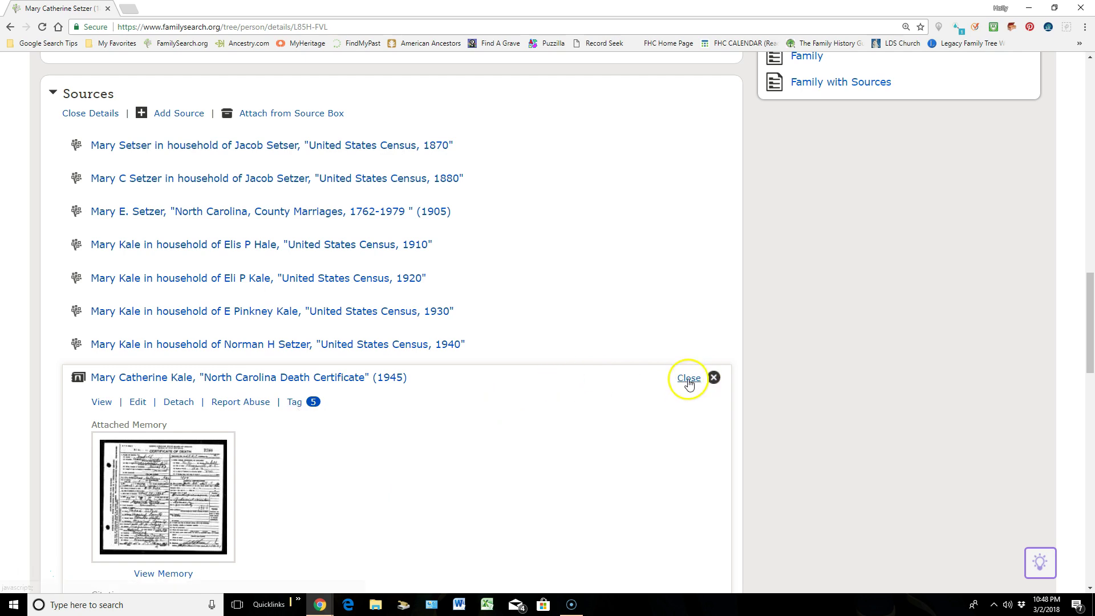
pyautogui.click(689, 379)
pyautogui.scroll(-2, 627, 382)
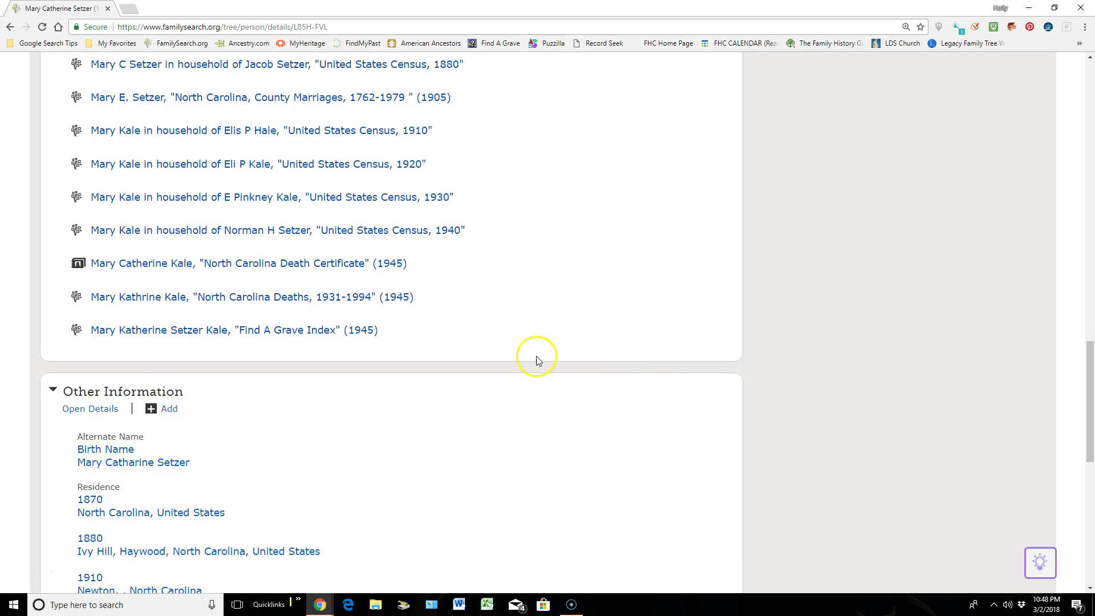
# - Keep the Find A Grave Index source tagged to Name, Birth, Death and Burial, and save the tags
pyautogui.click(333, 329)
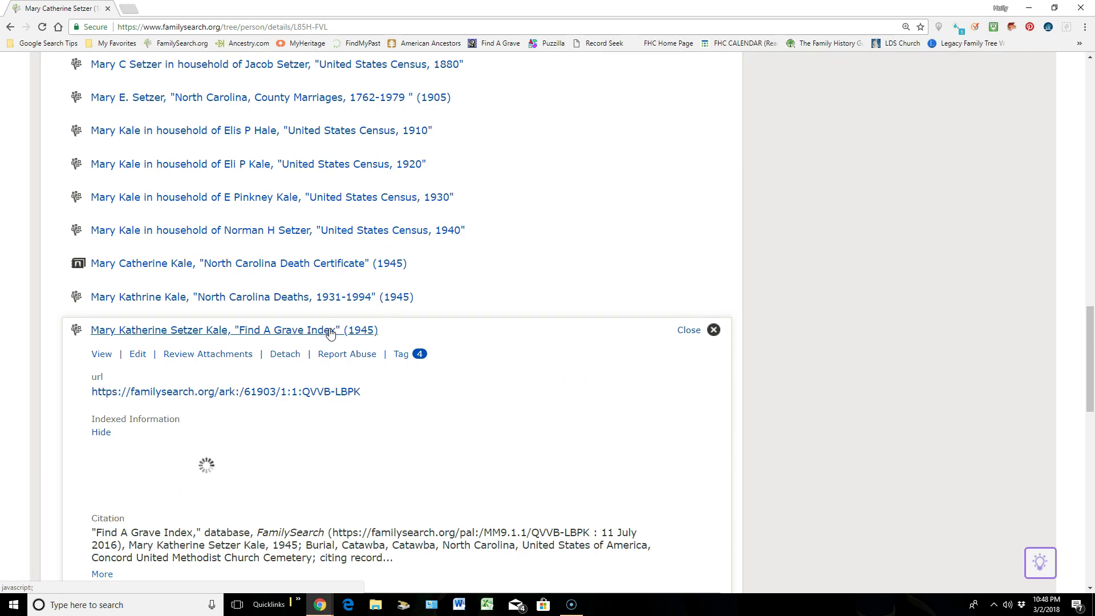
pyautogui.click(400, 356)
pyautogui.click(391, 387)
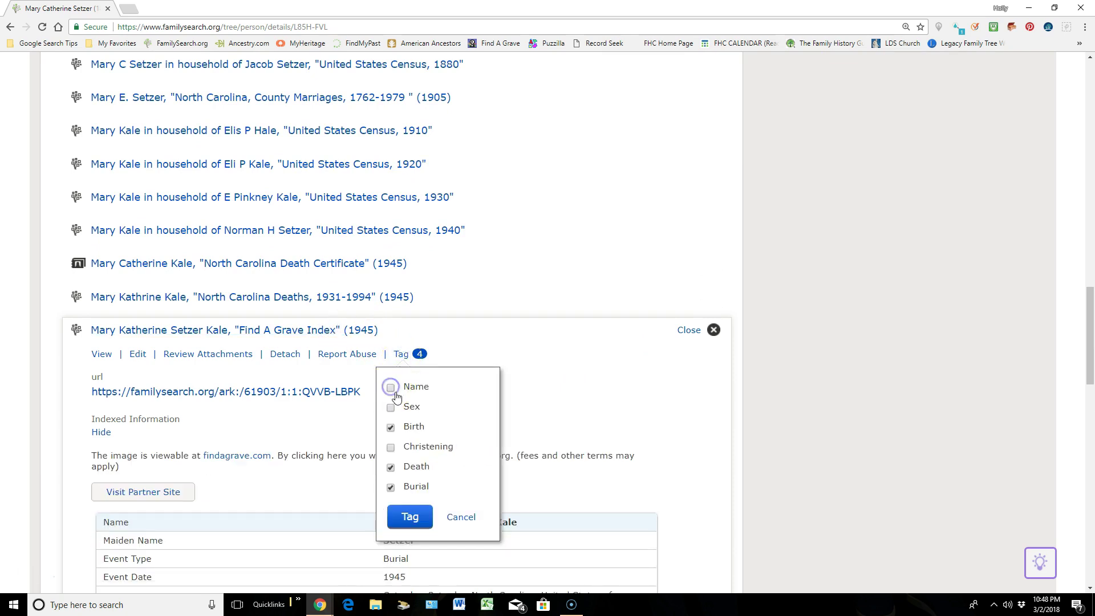
pyautogui.click(391, 427)
pyautogui.click(391, 388)
pyautogui.click(391, 427)
pyautogui.click(409, 517)
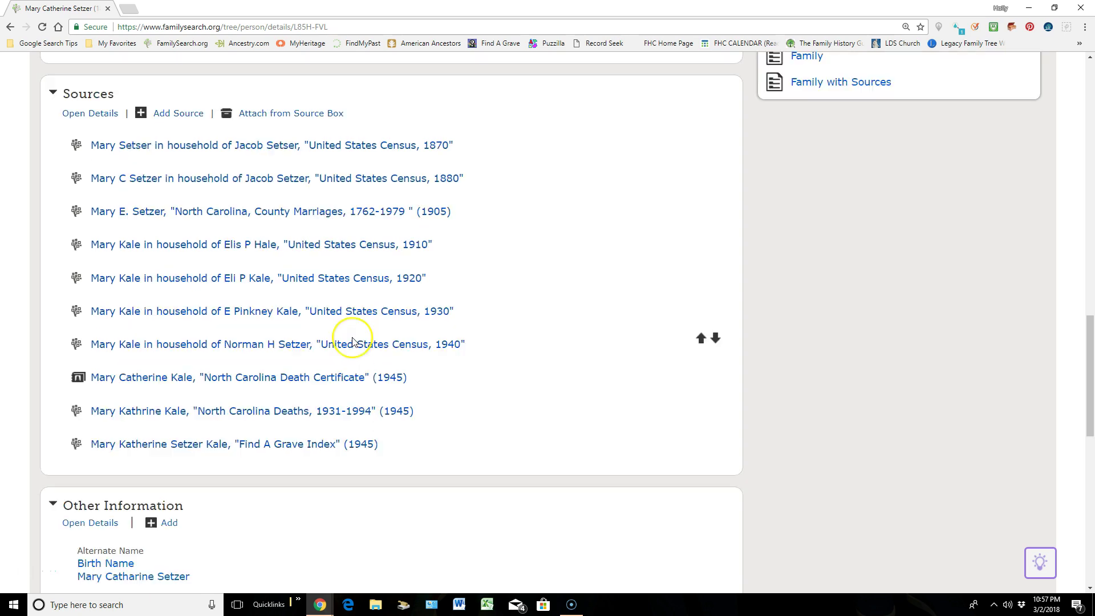
pyautogui.scroll(5, 352, 341)
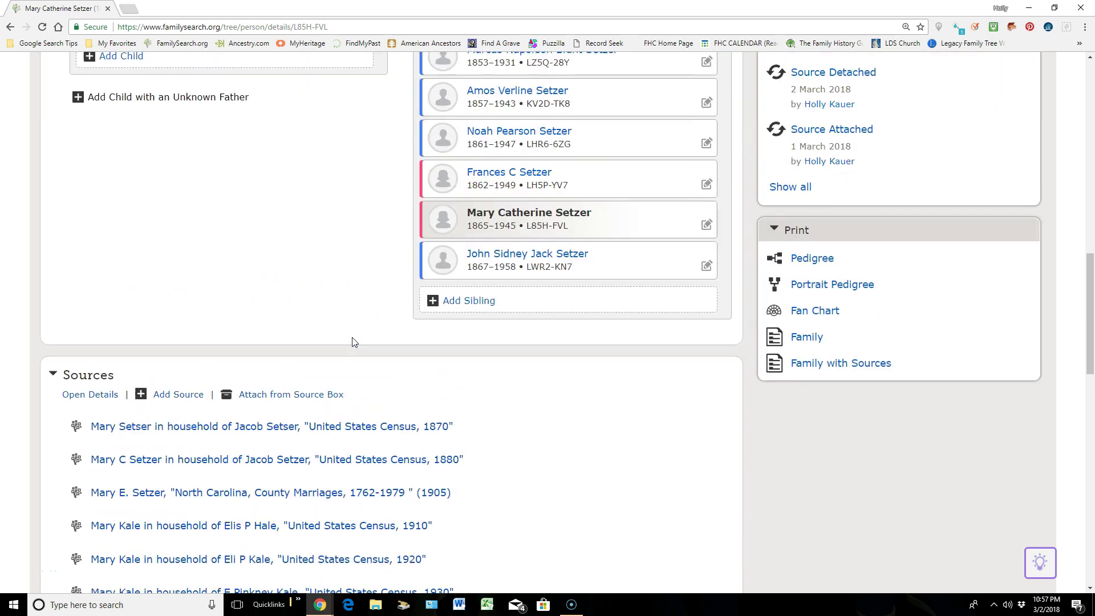
pyautogui.scroll(8, 352, 342)
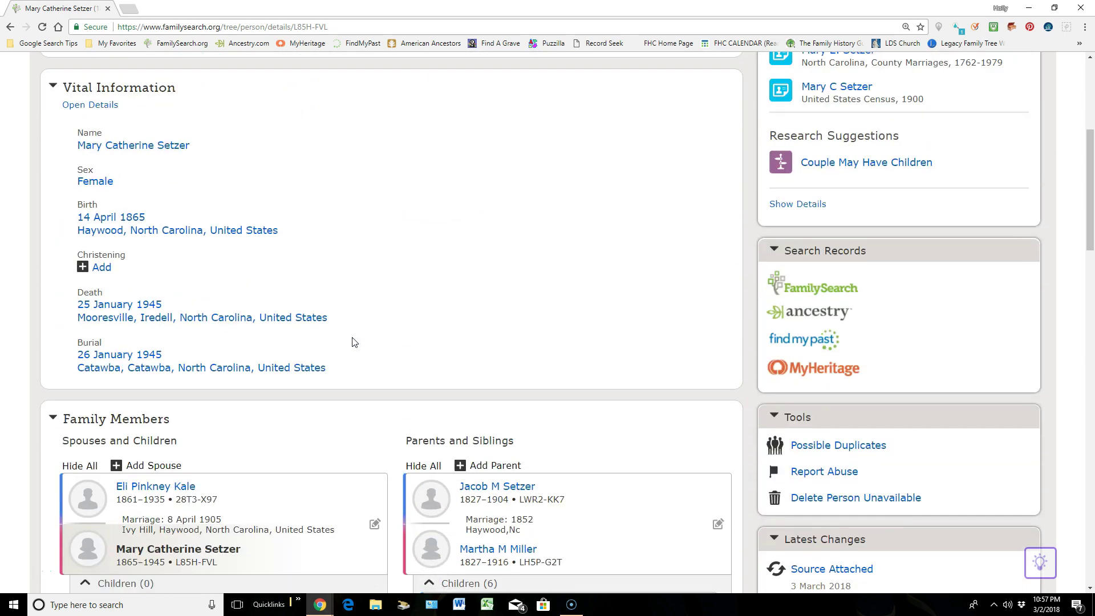
pyautogui.scroll(1, 352, 341)
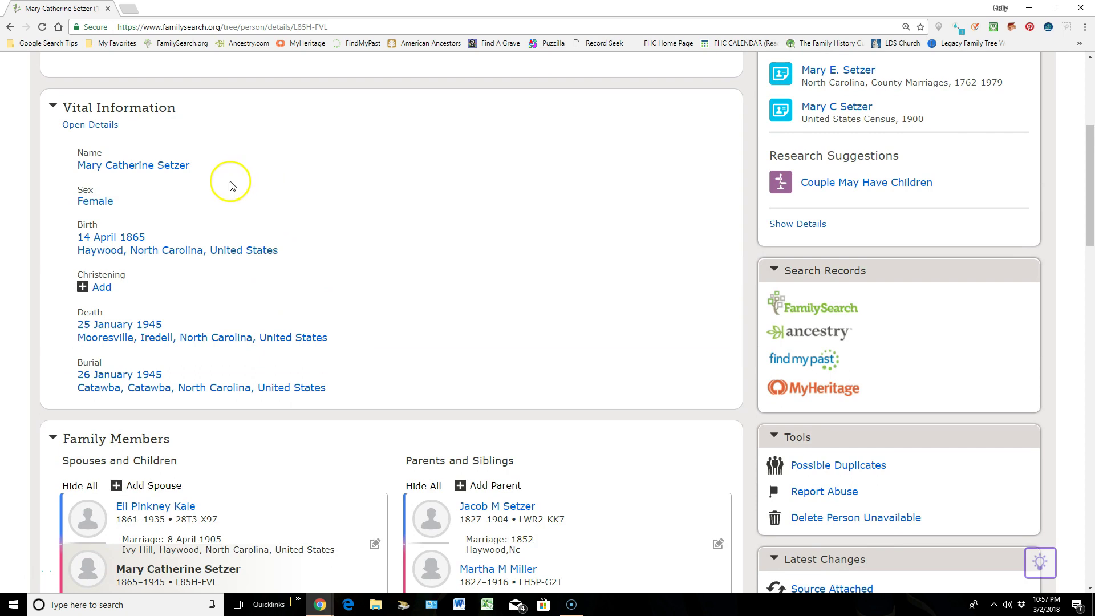
pyautogui.click(180, 166)
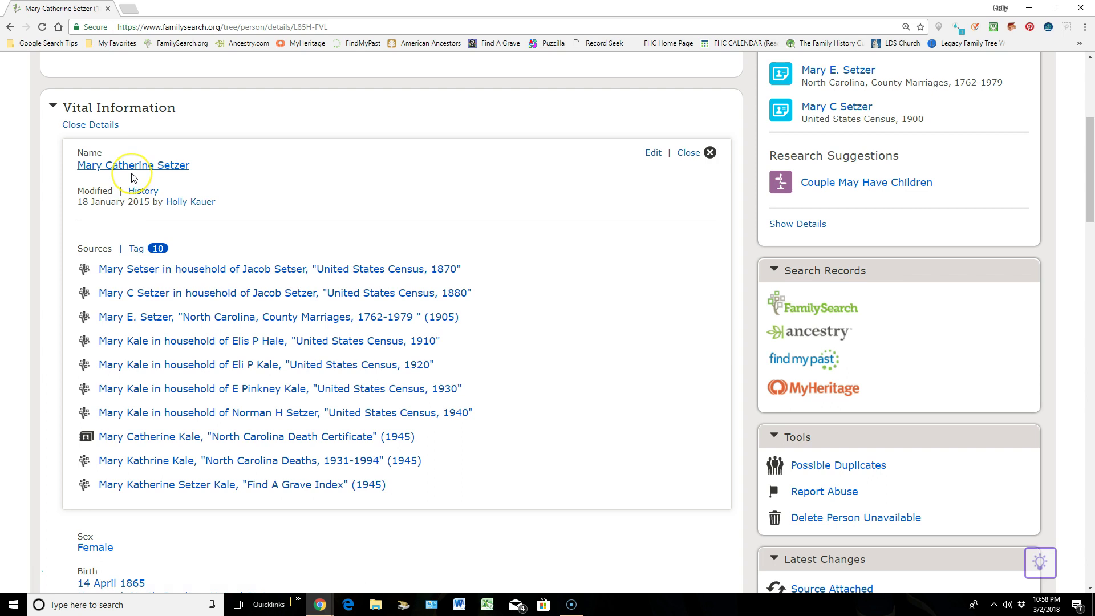
pyautogui.click(695, 152)
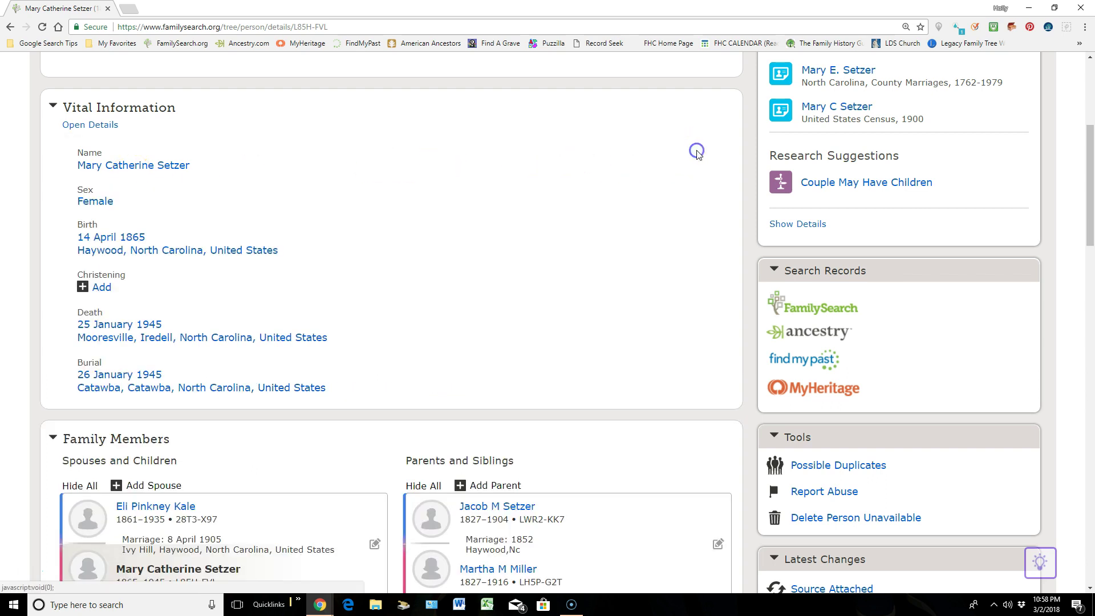
pyautogui.click(110, 248)
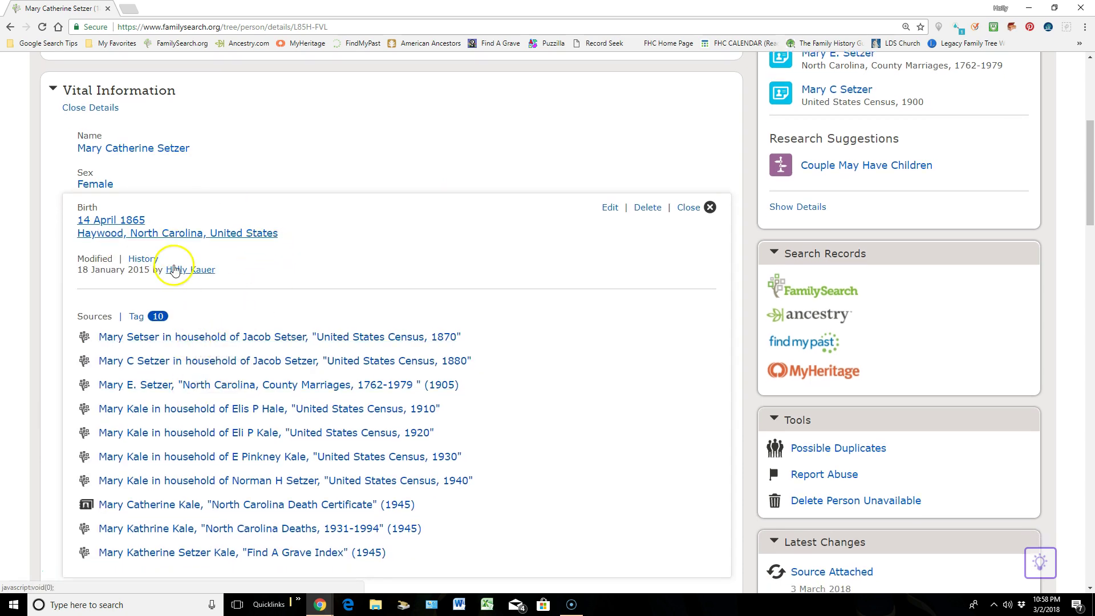
pyautogui.click(688, 207)
pyautogui.click(147, 365)
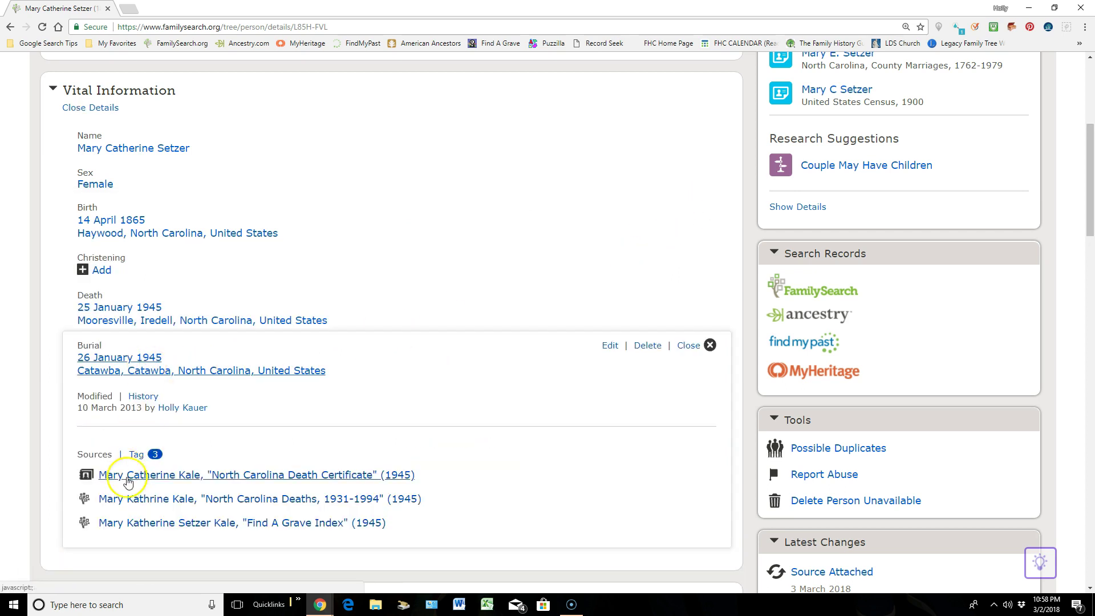
pyautogui.click(142, 457)
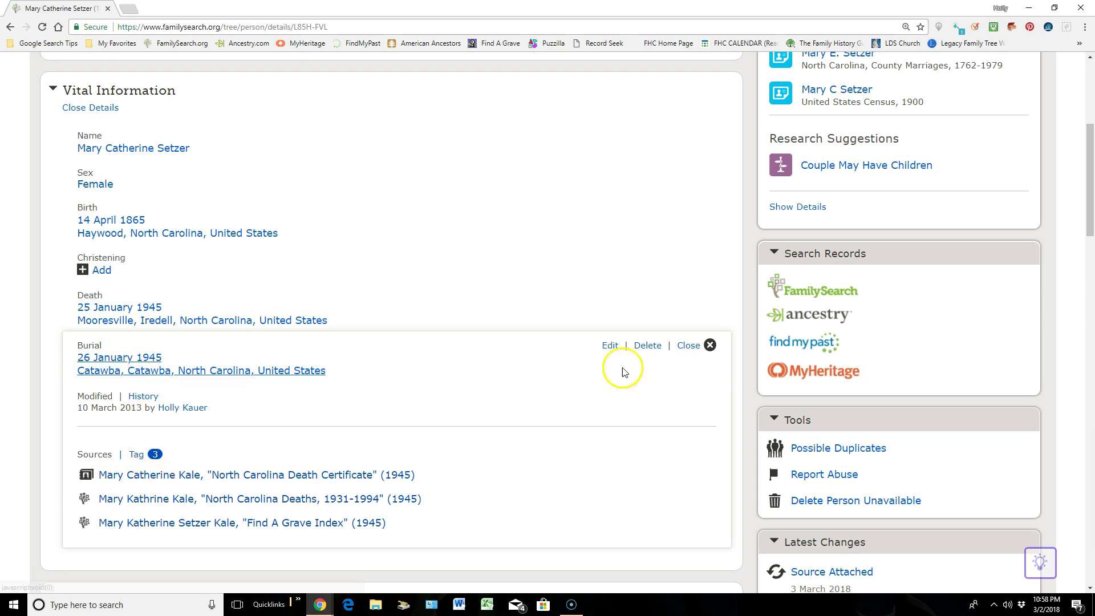
pyautogui.click(686, 346)
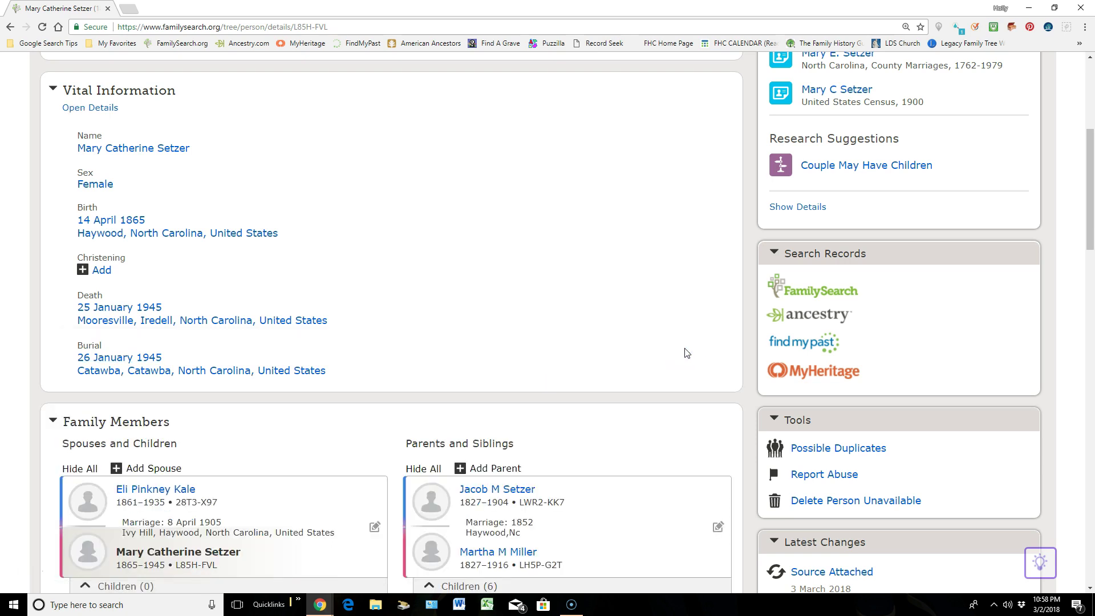
pyautogui.moveTo(682, 349); pyautogui.dragTo(663, 351)
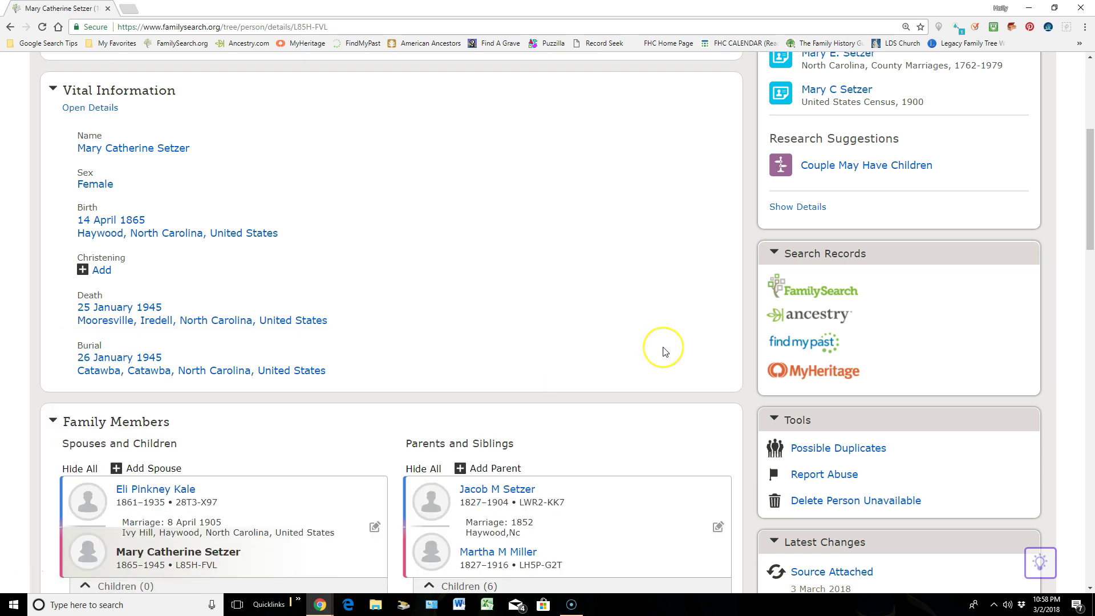